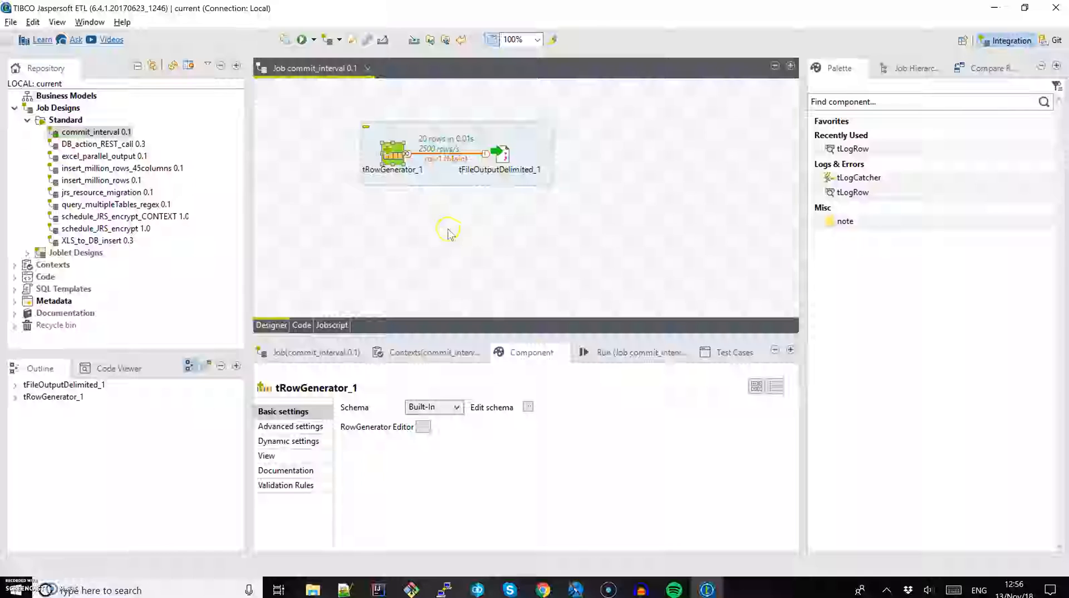
# Run the commit_interval job in the Dev context and return to the tFileOutputDelimited_1 component's basic settings
pyautogui.click(504, 163)
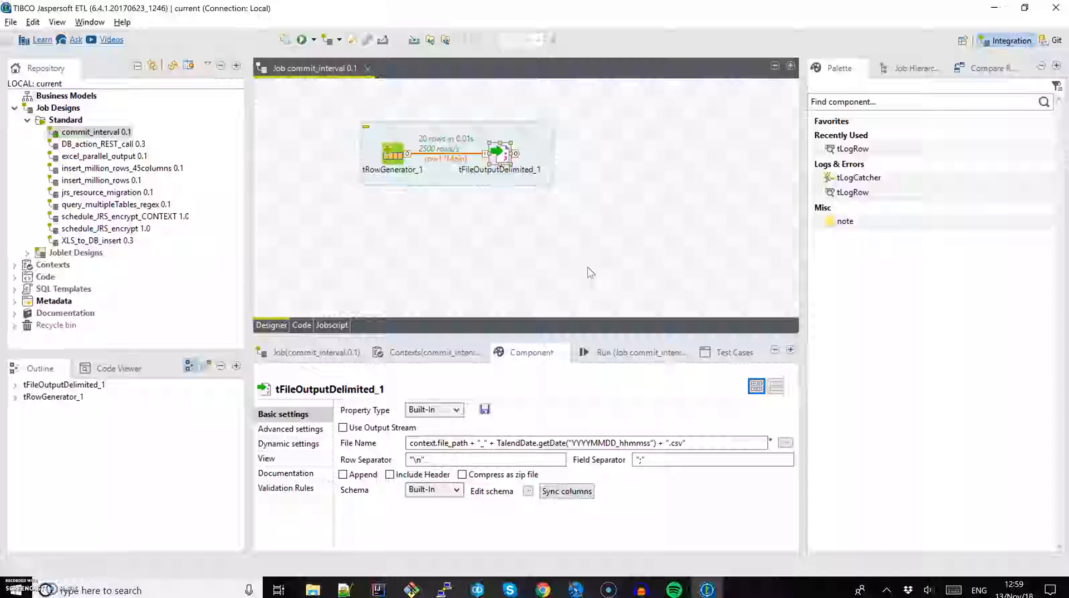
pyautogui.click(623, 352)
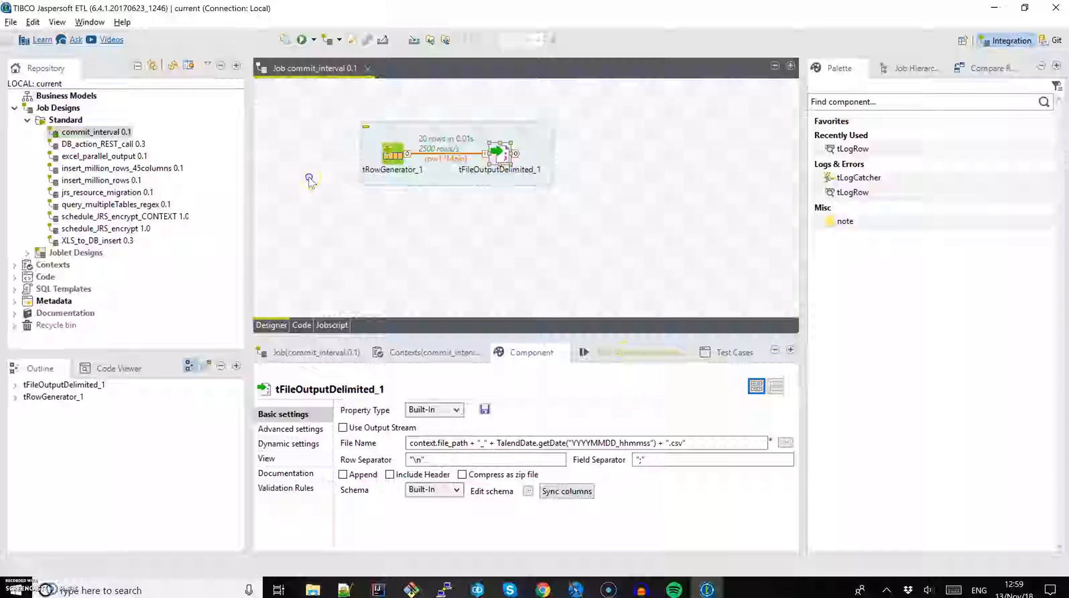
pyautogui.click(384, 425)
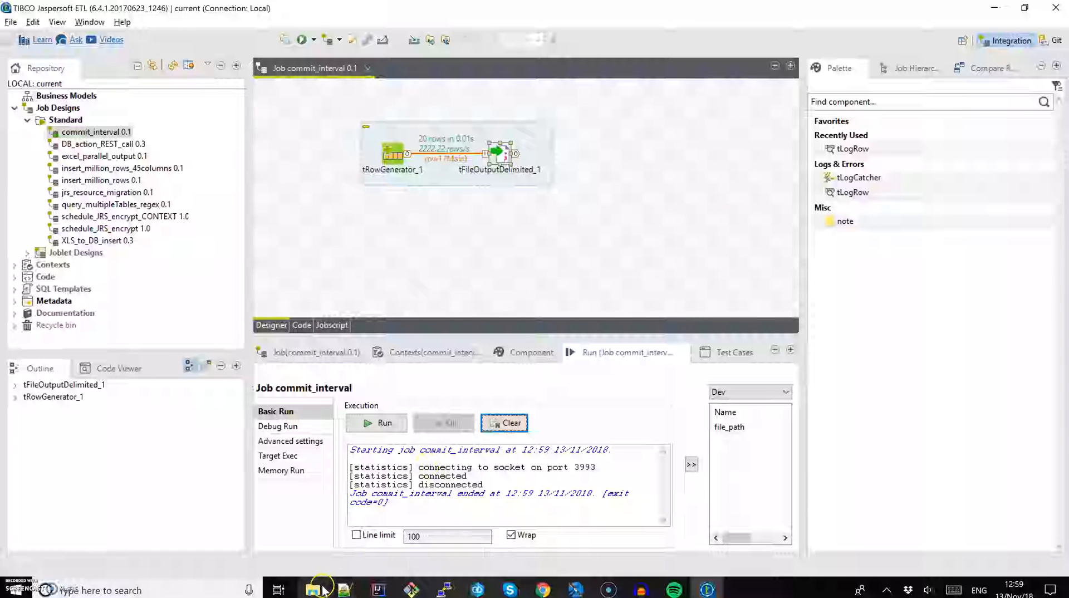
pyautogui.click(534, 357)
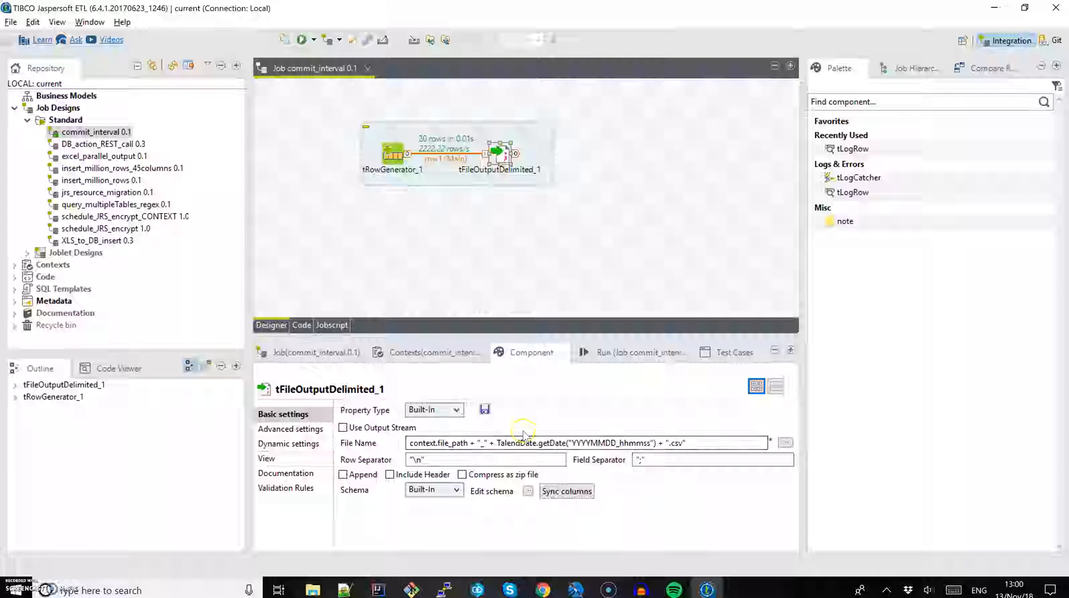
# Switch to File Explorer and open commit_20181113_125949.csv from the C:\cases folder
pyautogui.click(313, 590)
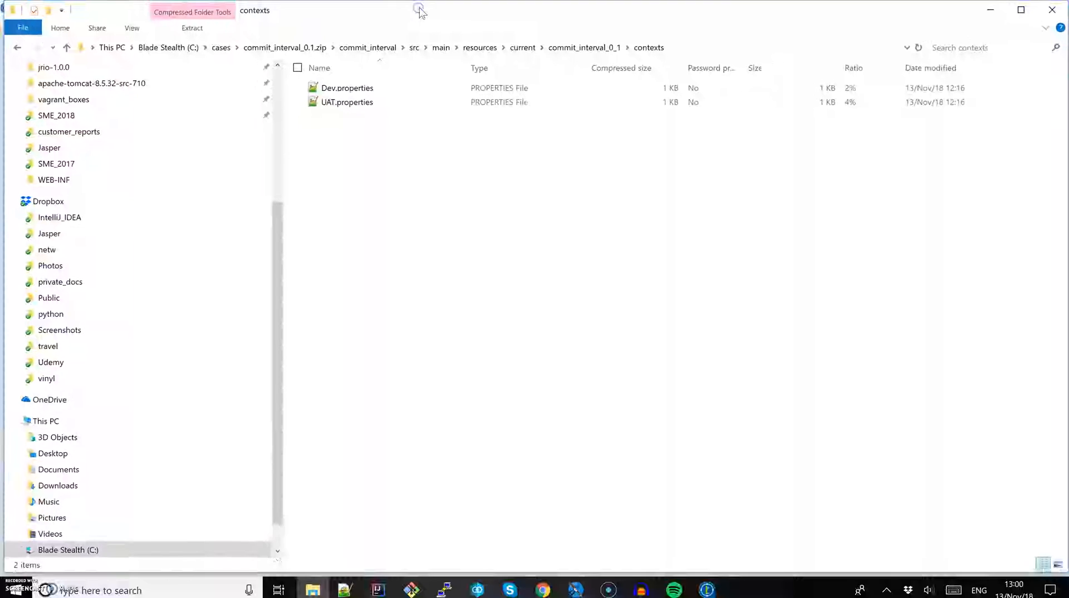
pyautogui.scroll(2, 116, 298)
pyautogui.scroll(2, 115, 297)
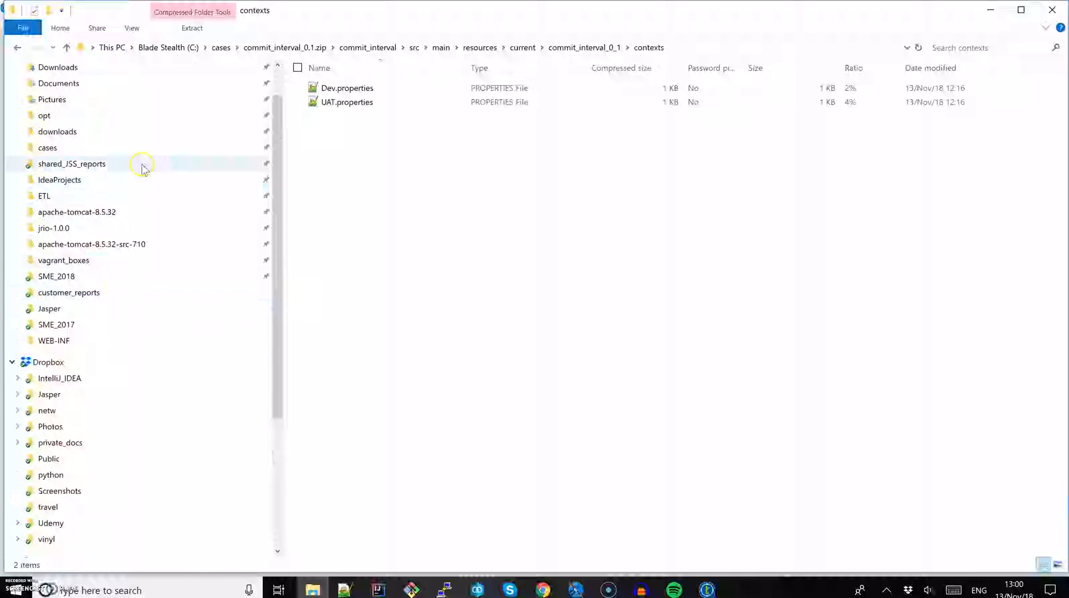
pyautogui.click(136, 148)
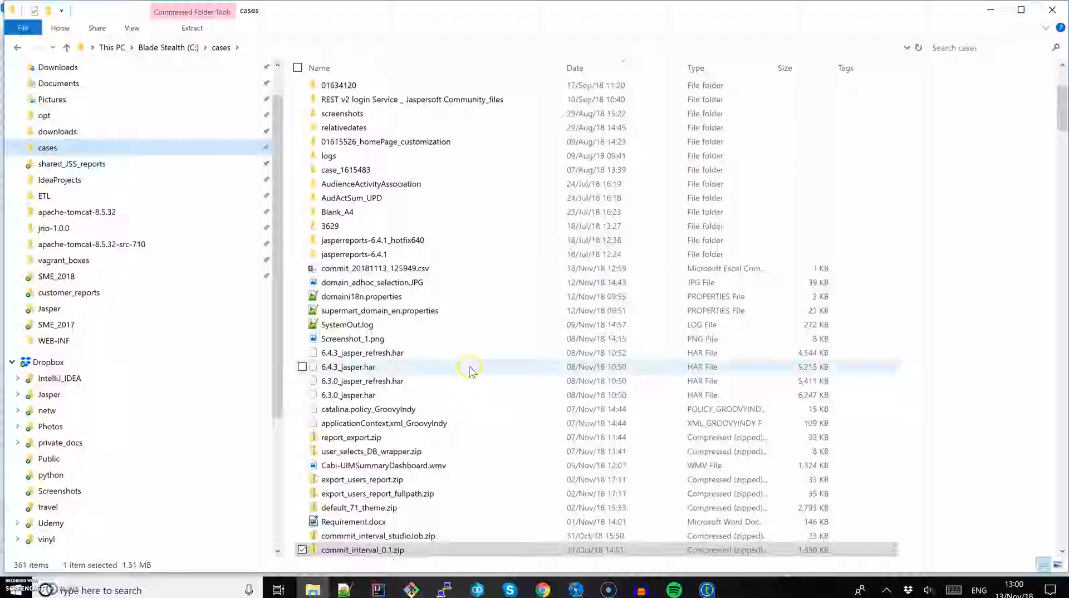
pyautogui.click(357, 269)
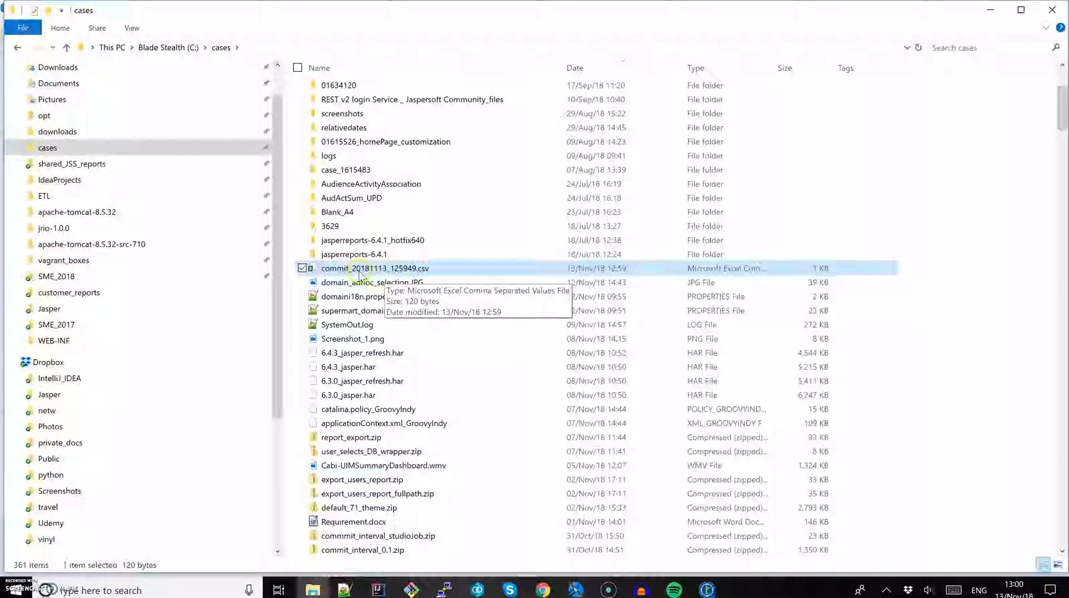
pyautogui.doubleClick(419, 270)
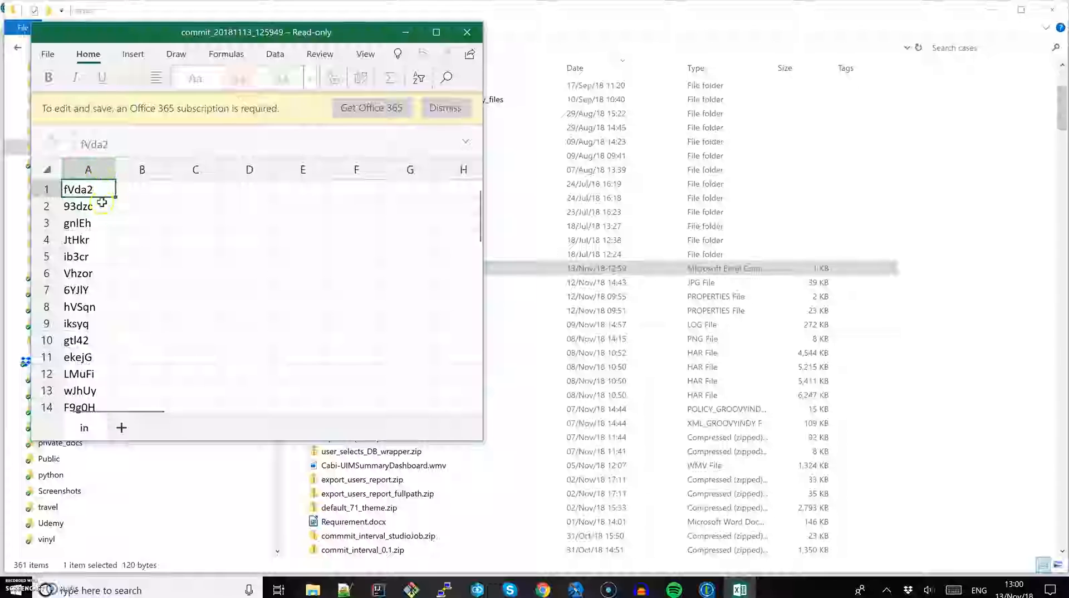
# Look through the generated rows in the CSV file, then close it and minimize File Explorer
pyautogui.scroll(-1, 103, 202)
pyautogui.scroll(-3, 111, 283)
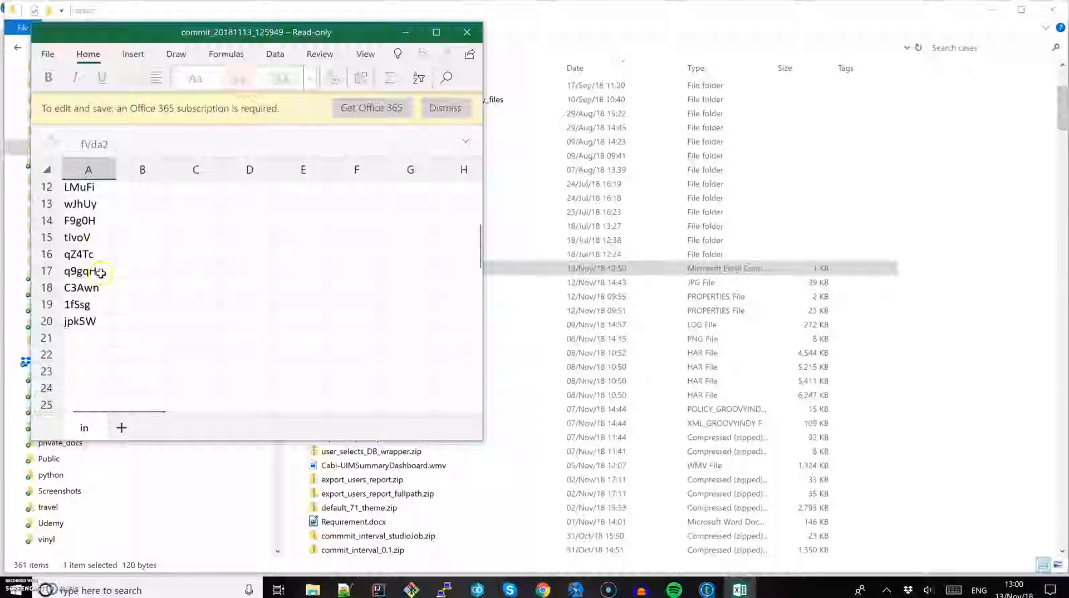
pyautogui.scroll(4, 94, 315)
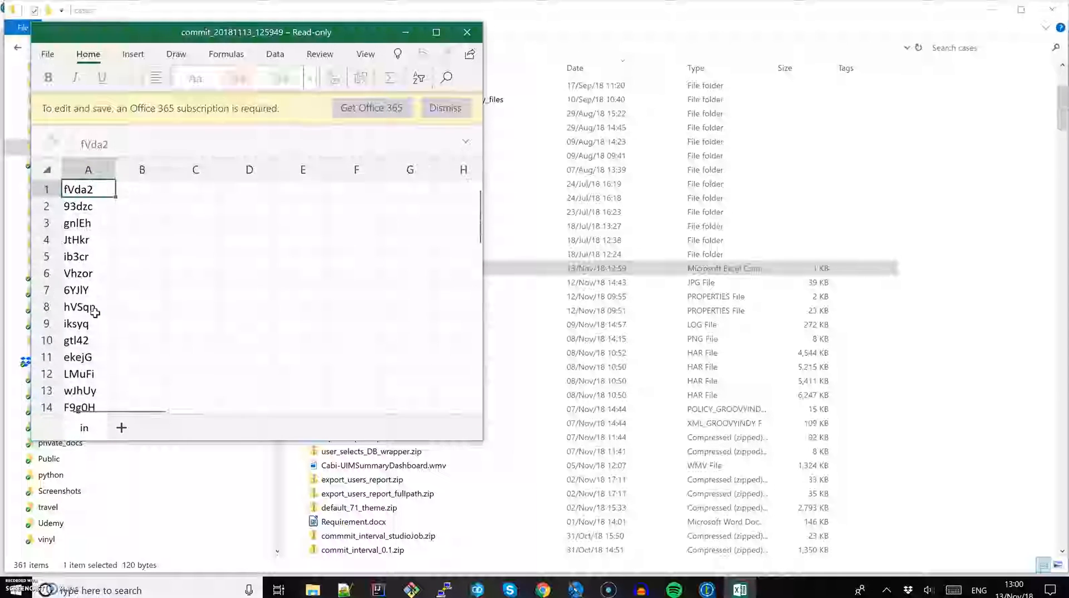
pyautogui.click(471, 37)
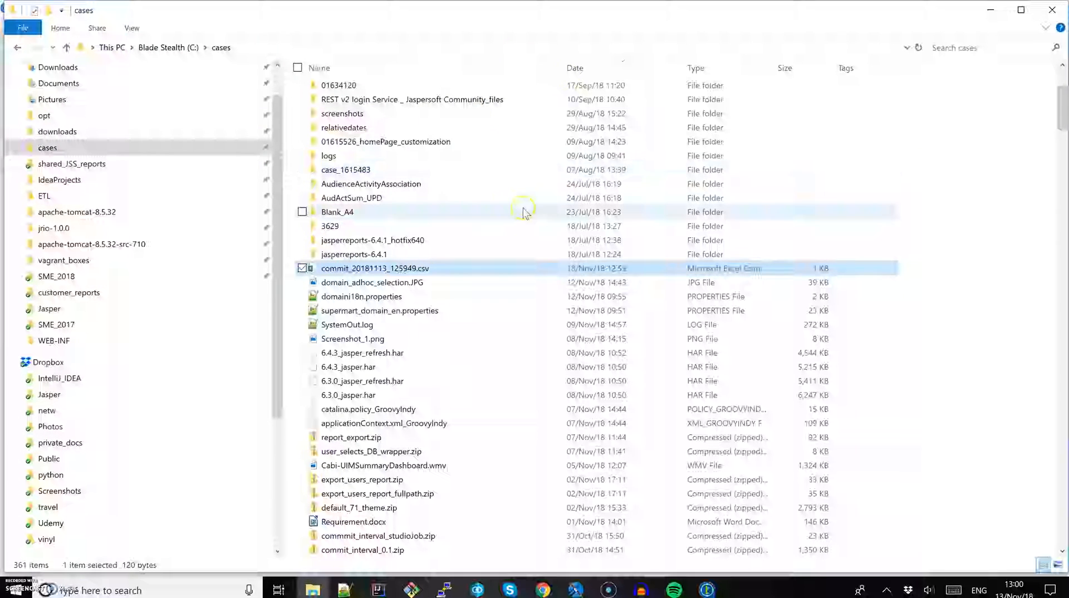
pyautogui.click(991, 9)
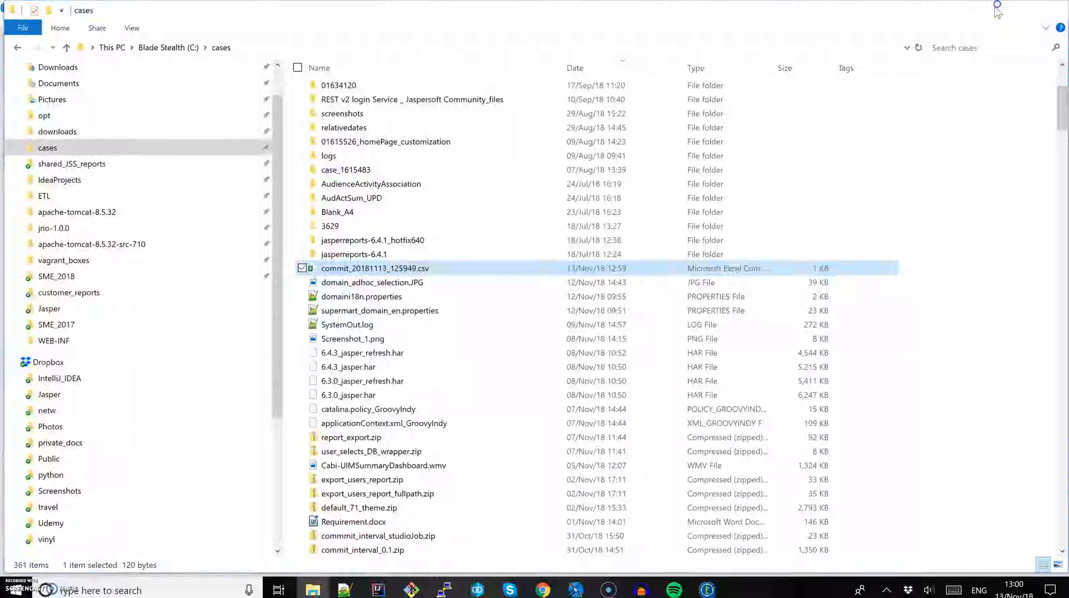
# Display the job's context variables and examine the Dev and UAT values of file_path
pyautogui.click(463, 440)
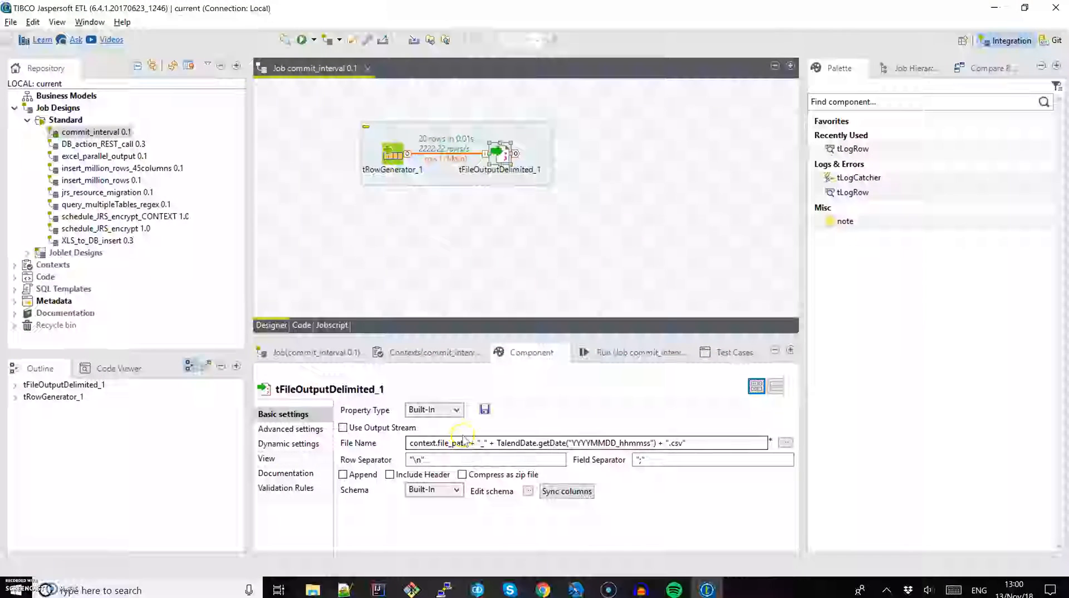
pyautogui.click(538, 405)
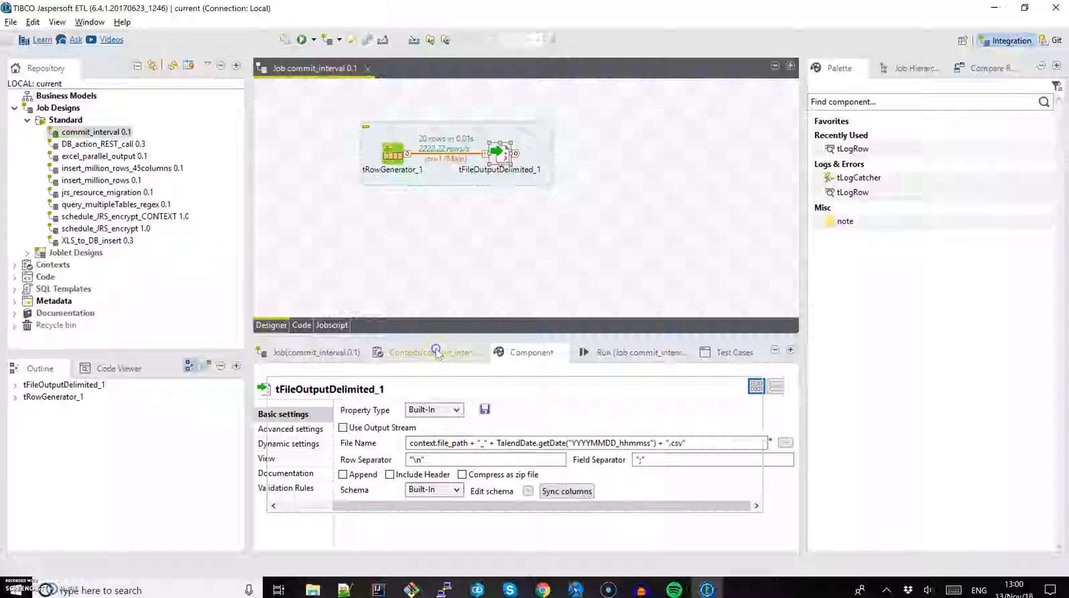
pyautogui.click(436, 368)
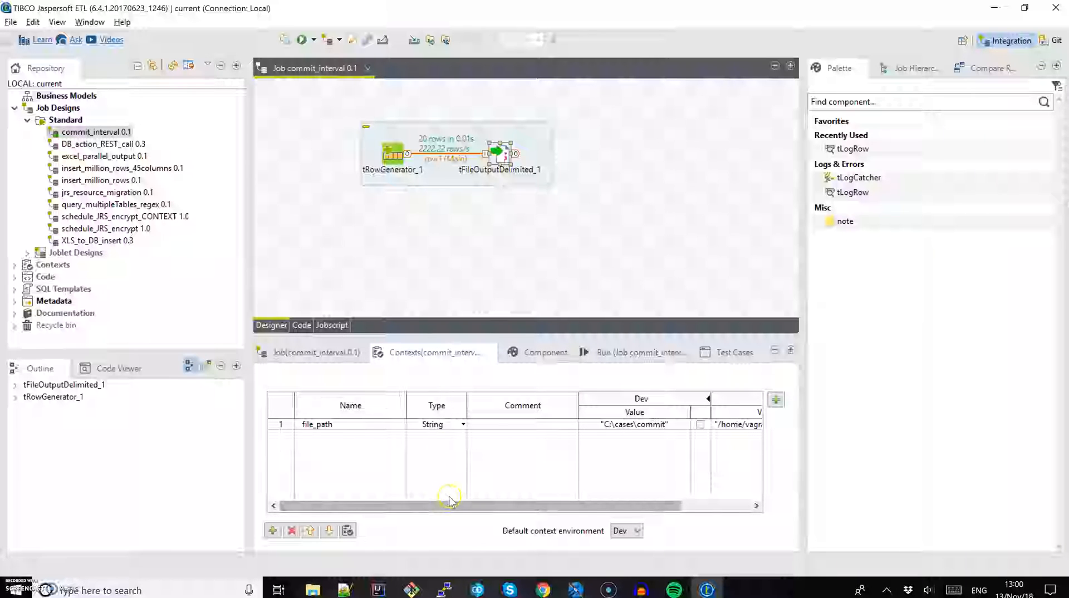
pyautogui.moveTo(434, 505); pyautogui.dragTo(666, 513)
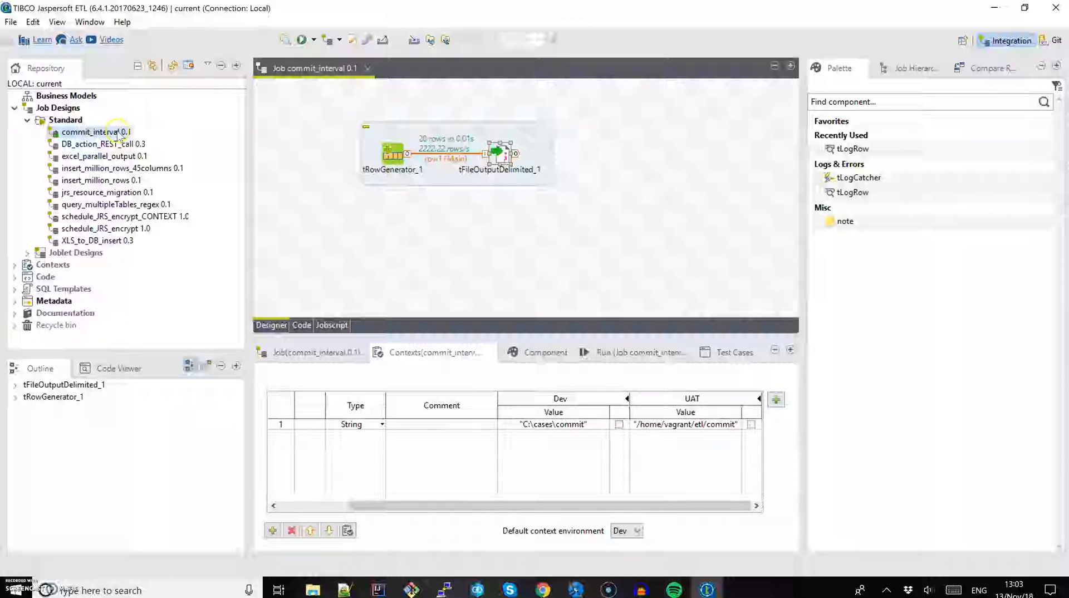
# Build the commit_interval job as a standalone job with the UAT context scripts, overwriting the existing archive C:\cases\commit_interval_0.1.zip
pyautogui.rightClick(82, 136)
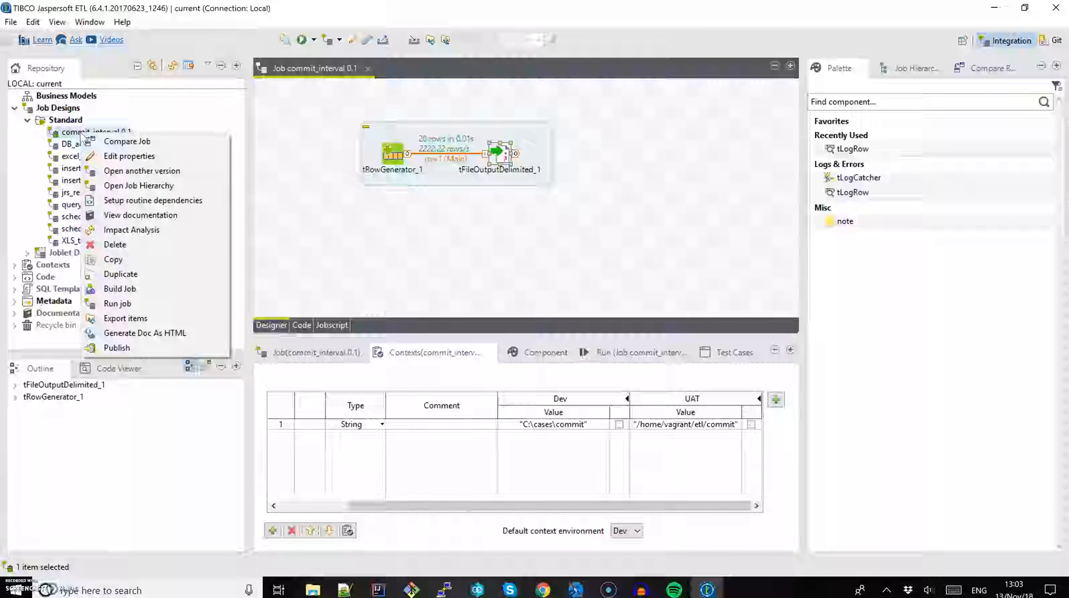
pyautogui.click(110, 289)
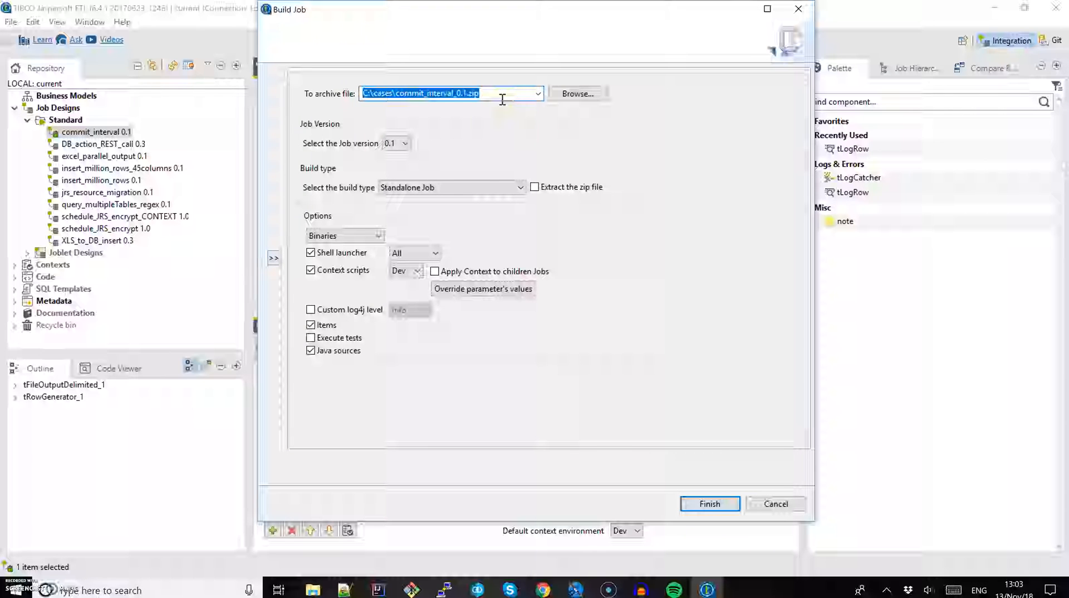
pyautogui.click(417, 272)
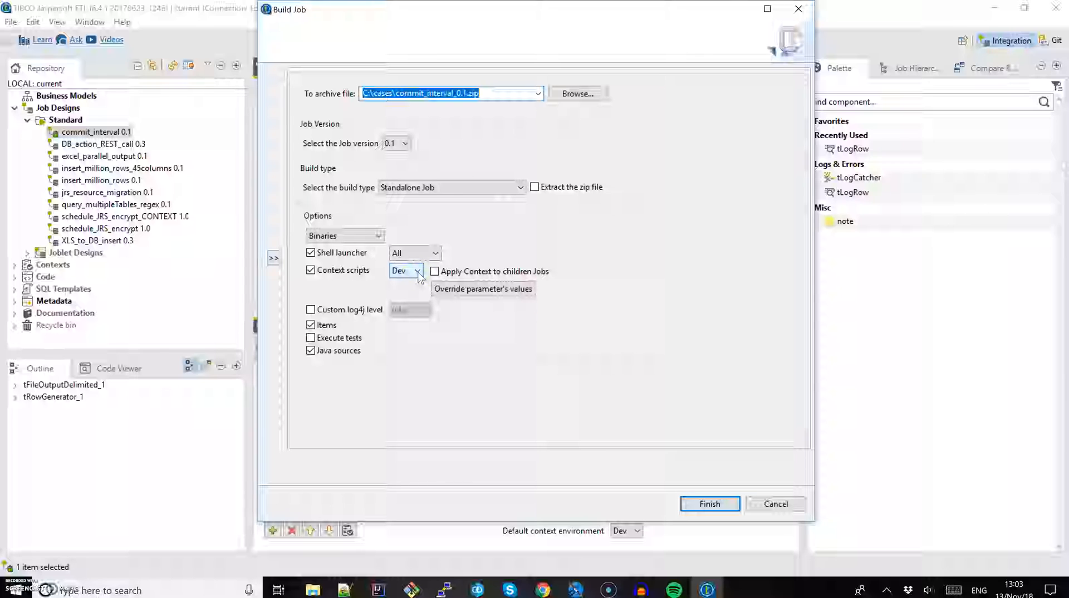
pyautogui.click(418, 272)
pyautogui.click(415, 295)
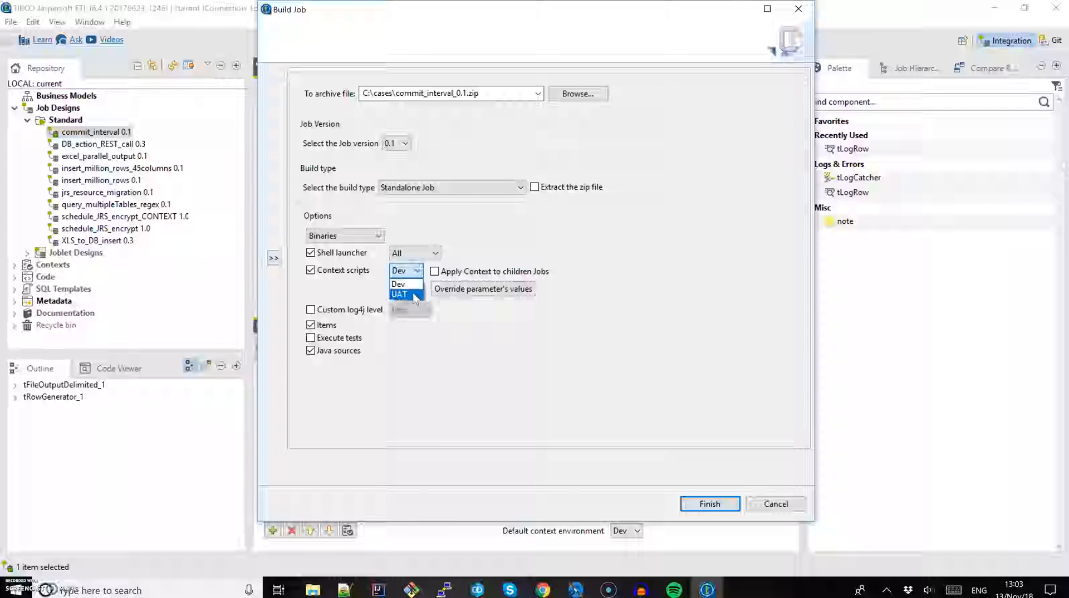
pyautogui.click(414, 295)
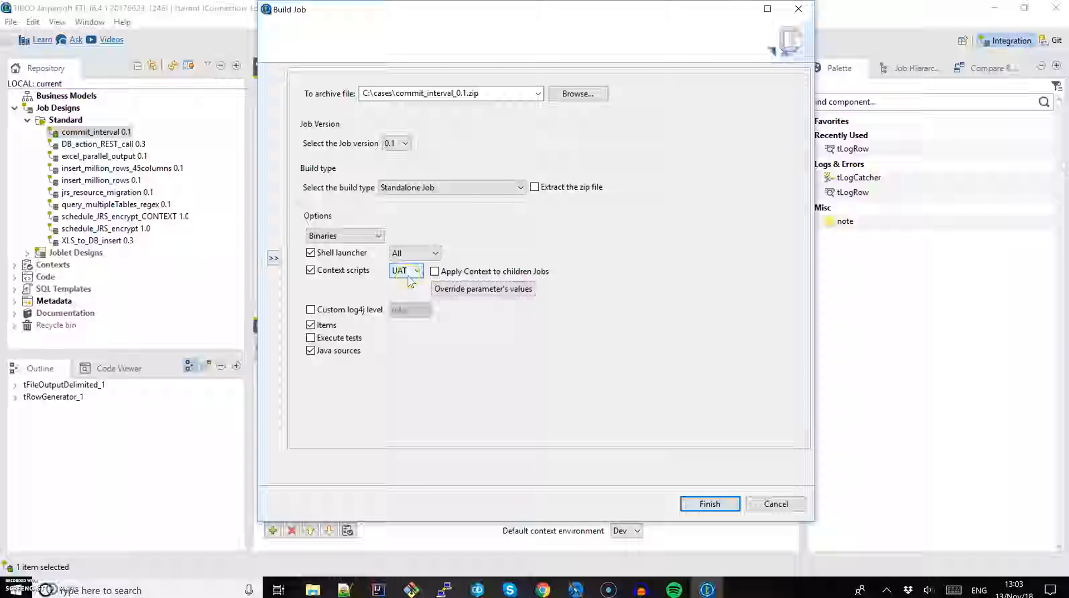
pyautogui.click(733, 510)
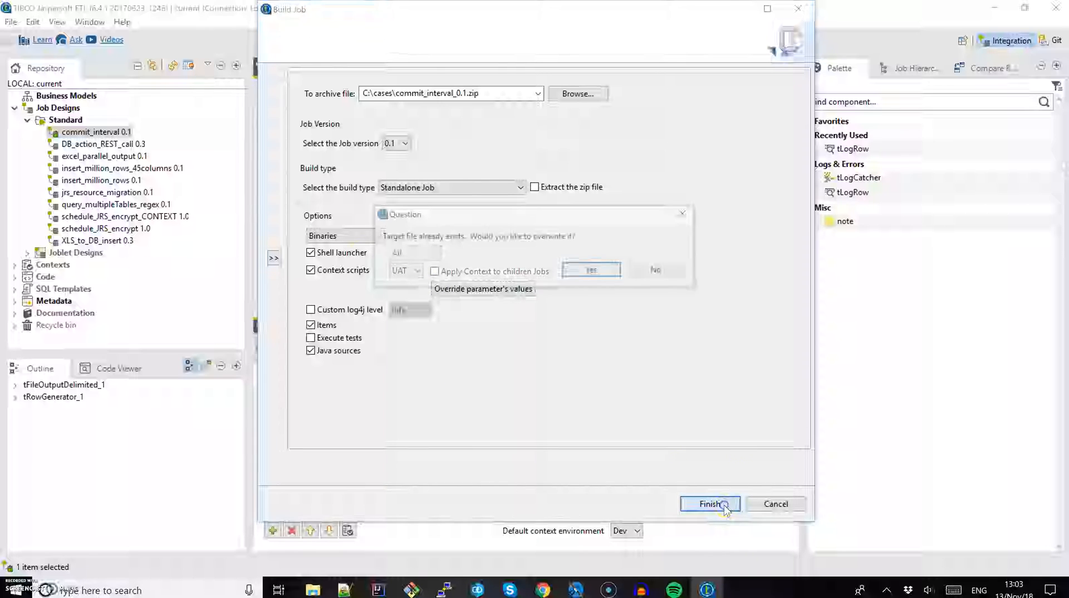
pyautogui.click(585, 270)
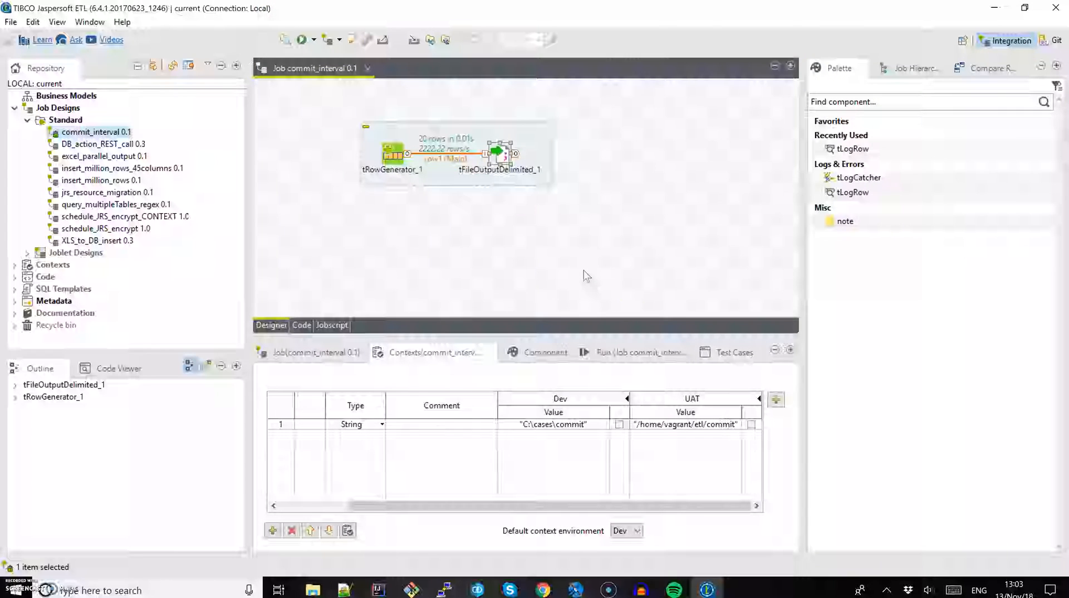
# Switch to File Explorer, find commit_interval_0.1.zip in the cases folder and open the archive to view its contents
pyautogui.click(320, 591)
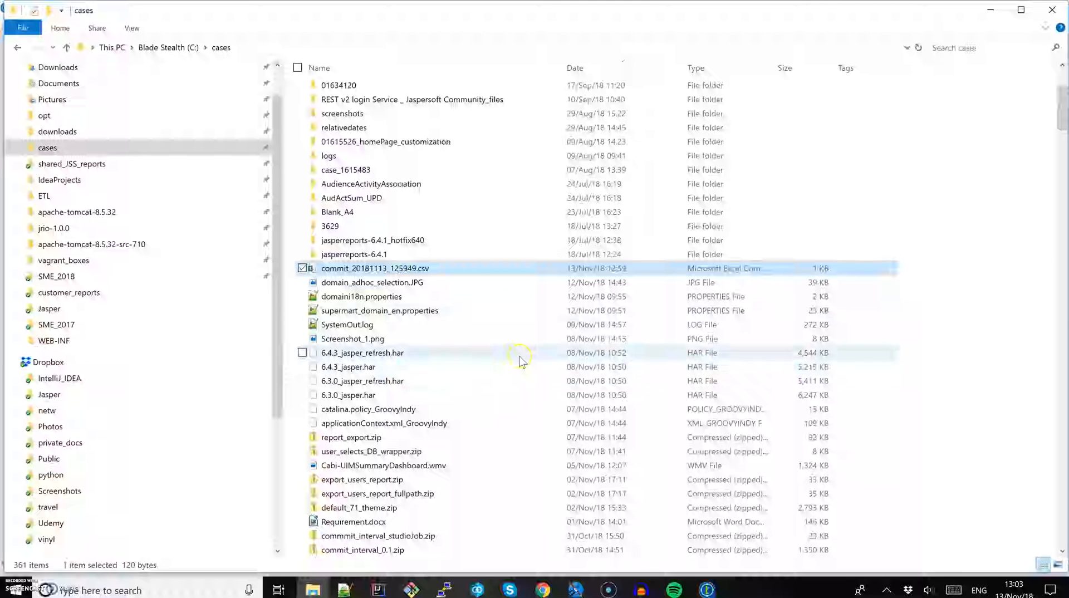
pyautogui.scroll(4, 498, 290)
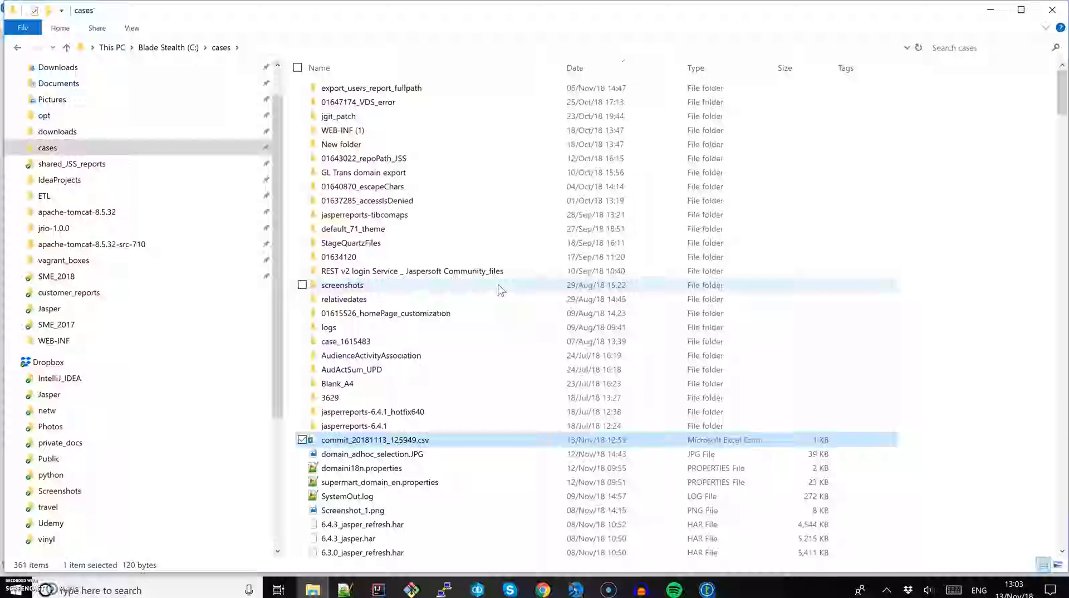
pyautogui.write('com')
pyautogui.press('Up')
pyautogui.press('Down')
pyautogui.press('Down')
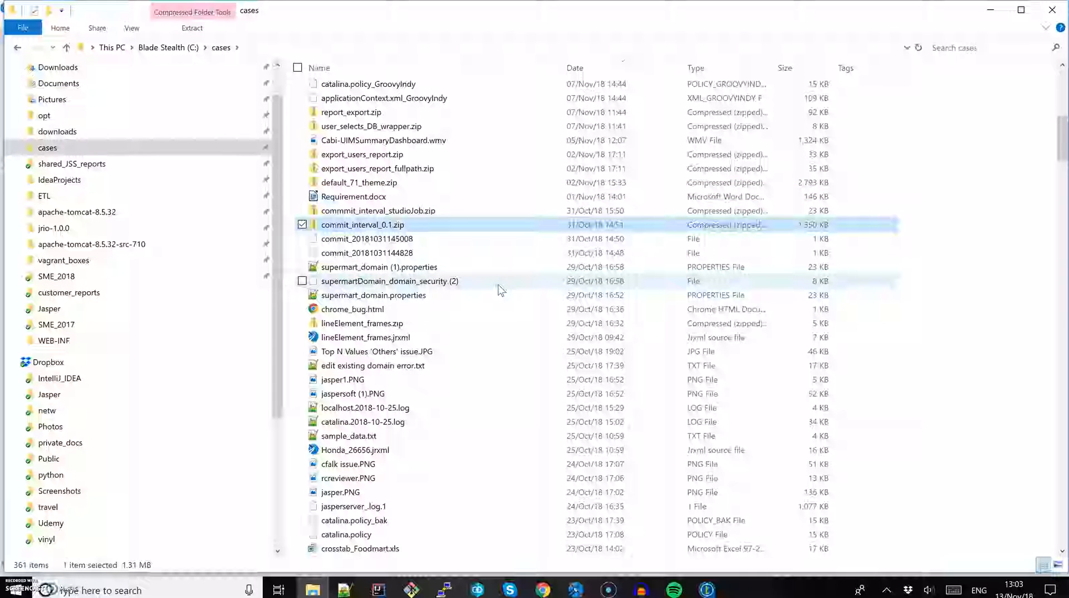
pyautogui.click(396, 225)
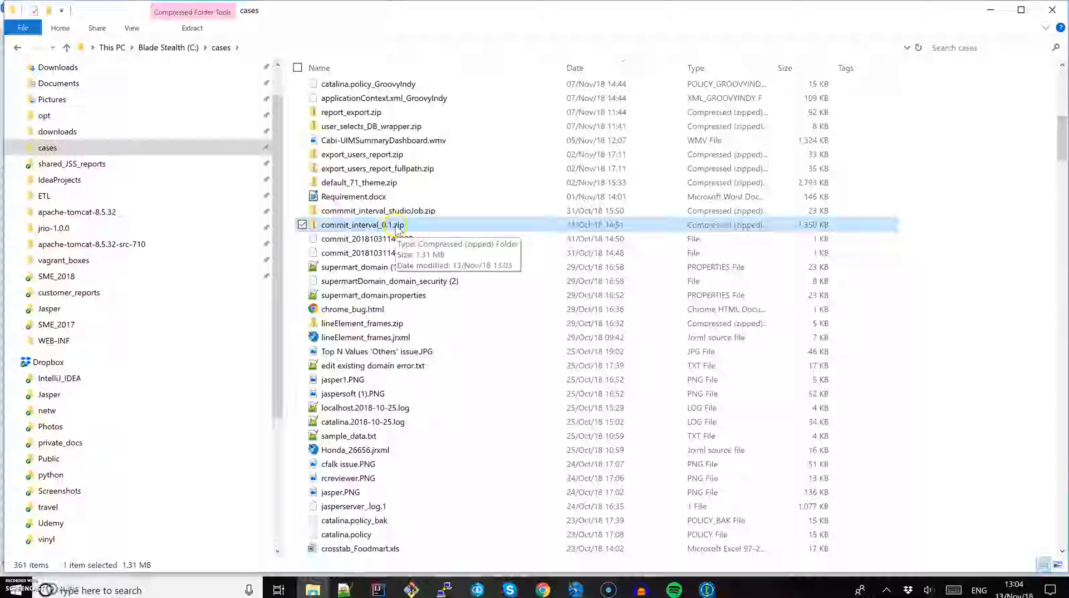
pyautogui.doubleClick(396, 226)
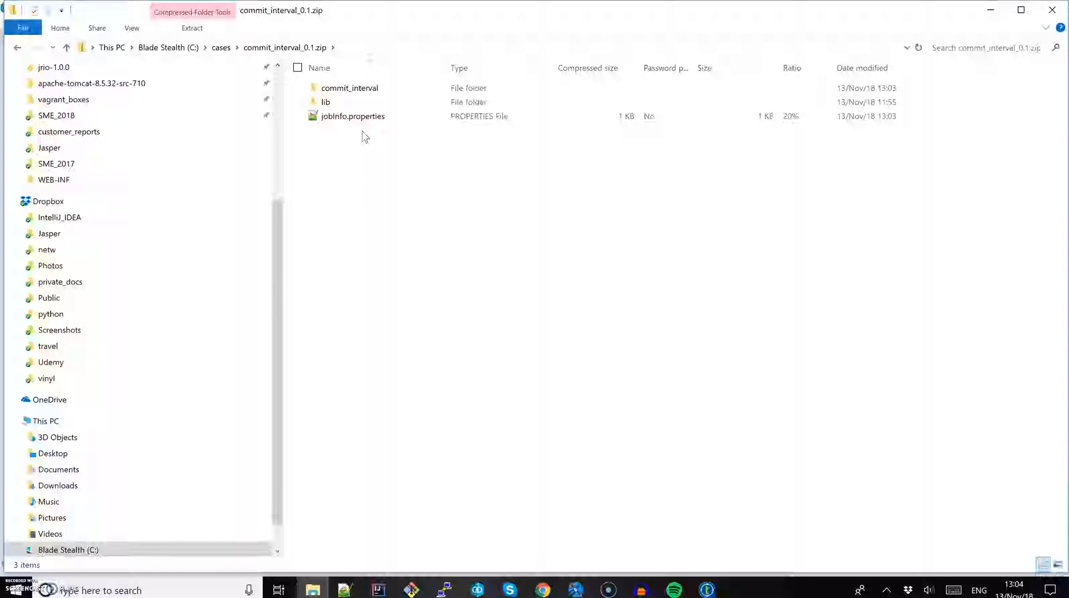
# Switch to Chrome, check the agenda slide, and open the Projects page in the Administrator Center
pyautogui.moveTo(543, 589)
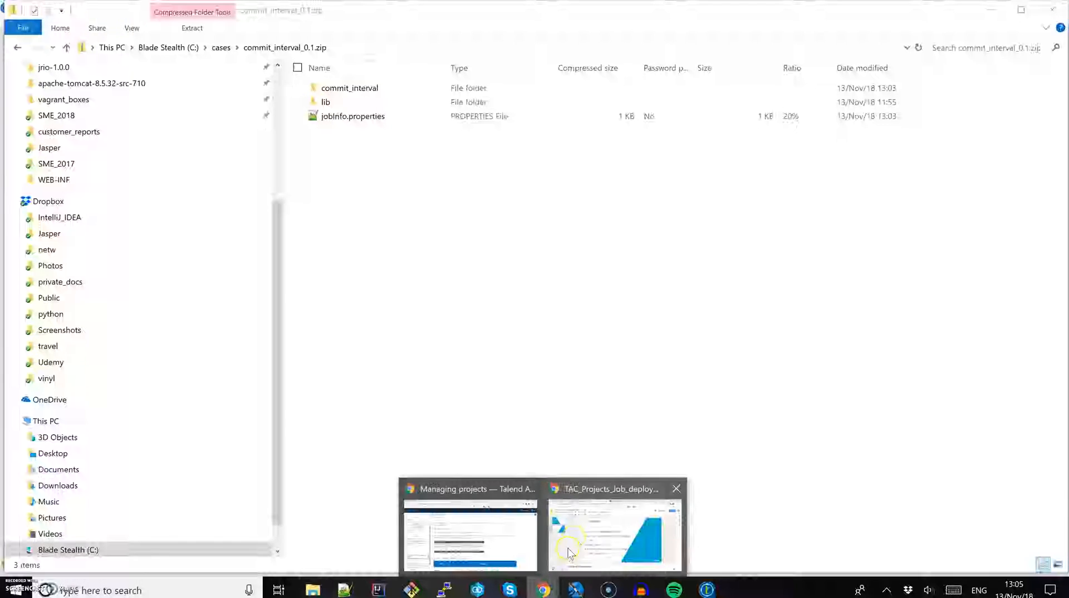
pyautogui.click(576, 532)
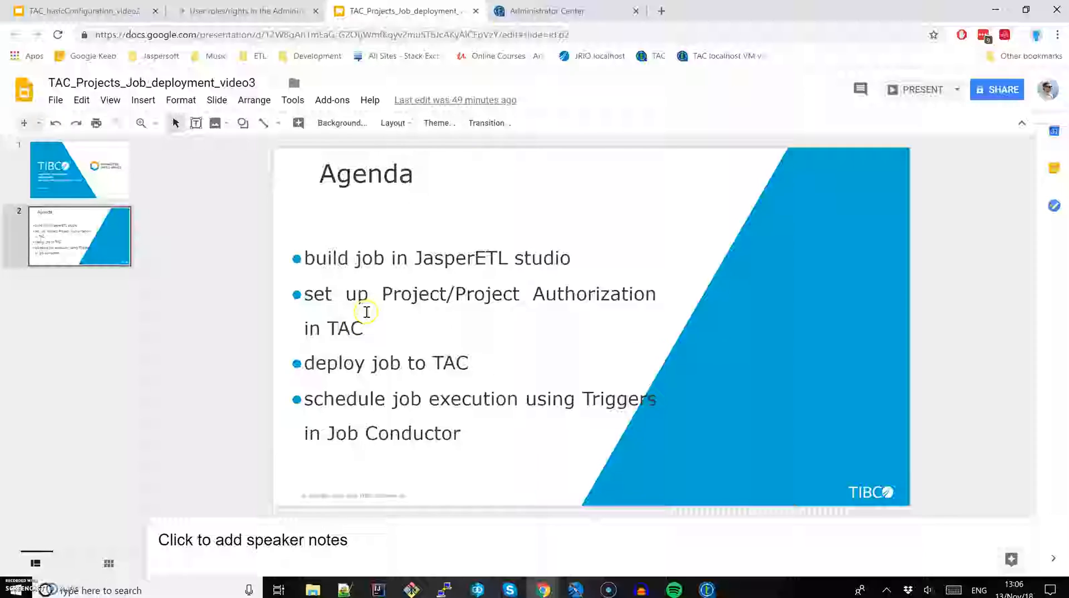
pyautogui.click(529, 10)
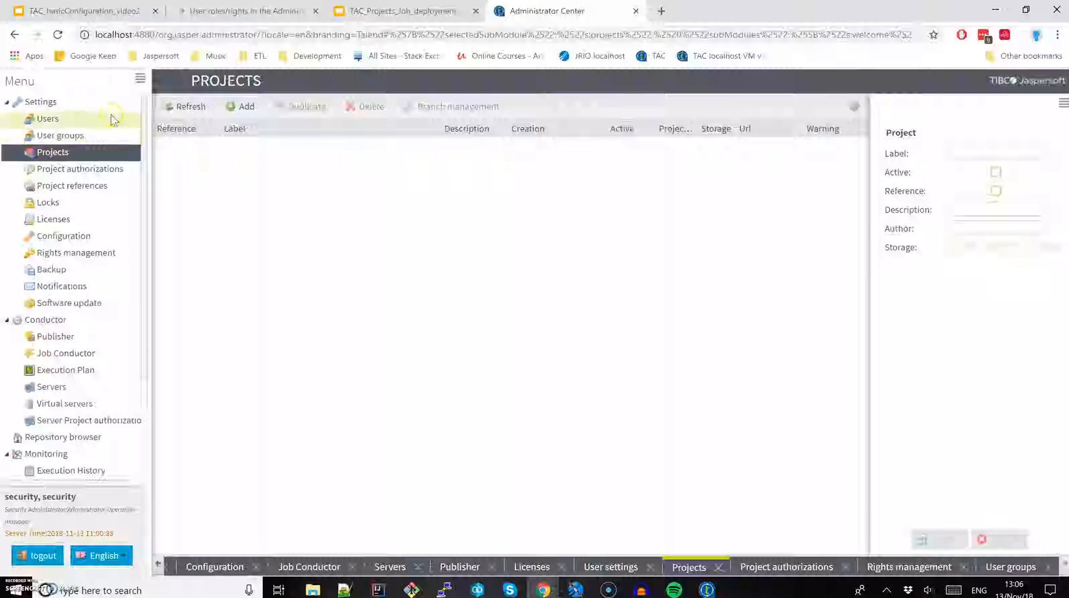
pyautogui.click(96, 156)
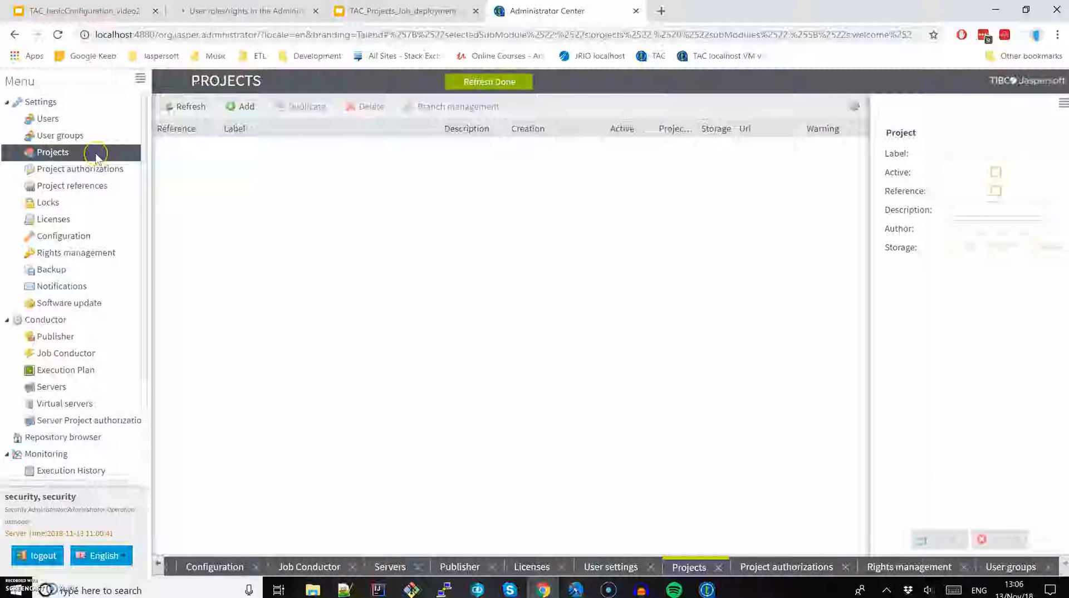
pyautogui.click(67, 157)
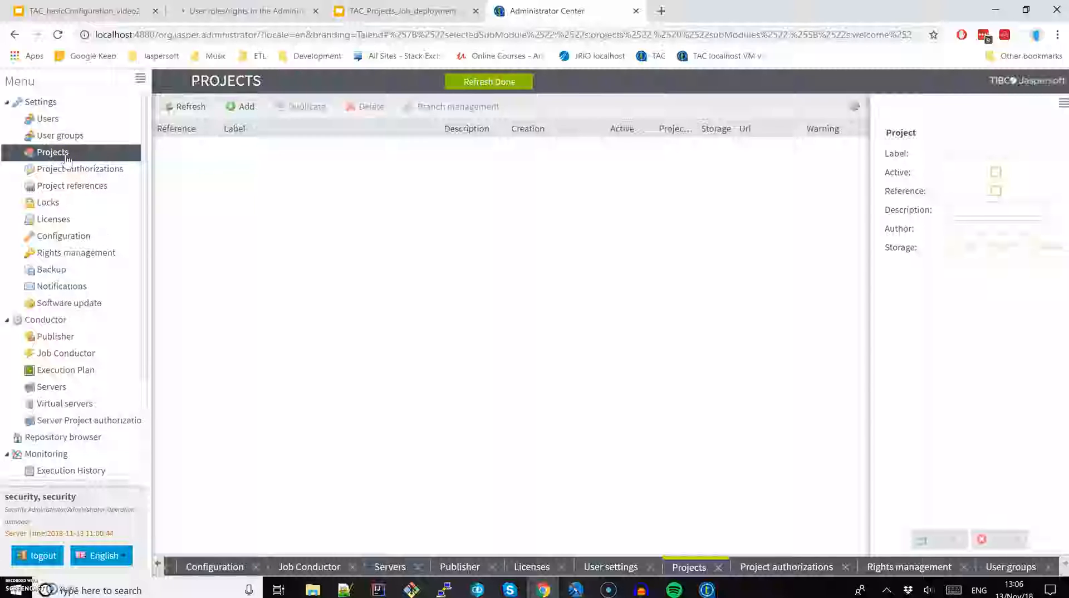
# Add an active project labelled current with its storage set to None and save it
pyautogui.click(245, 105)
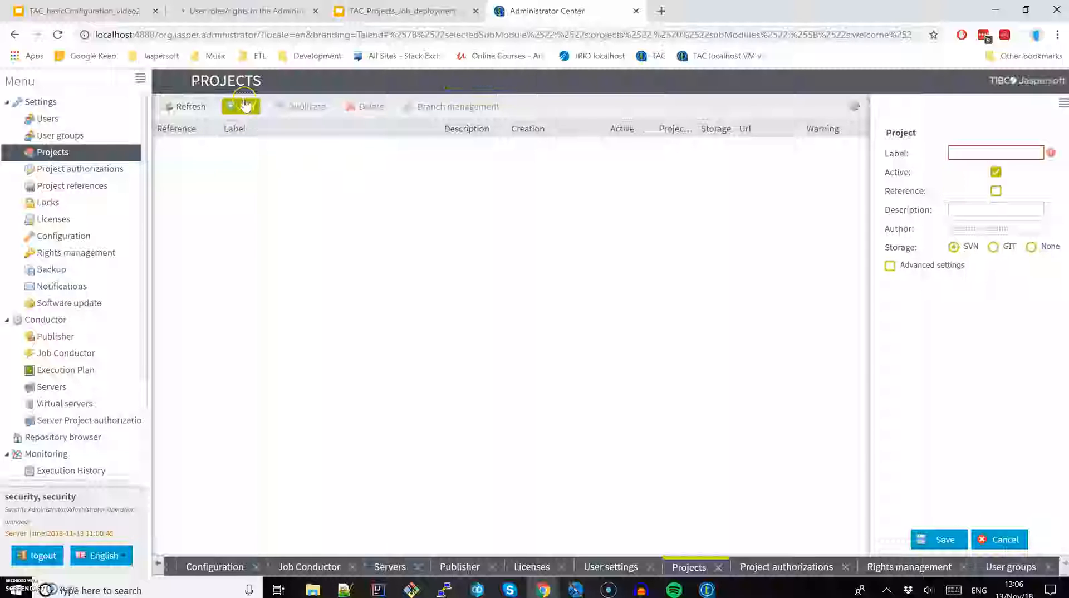
pyautogui.click(980, 151)
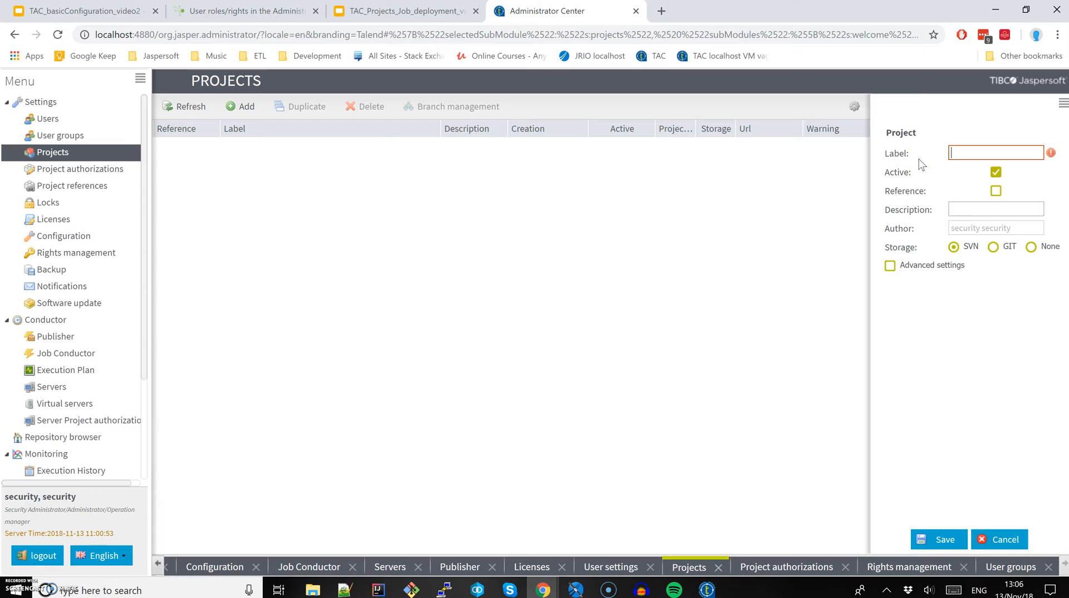
pyautogui.click(1031, 247)
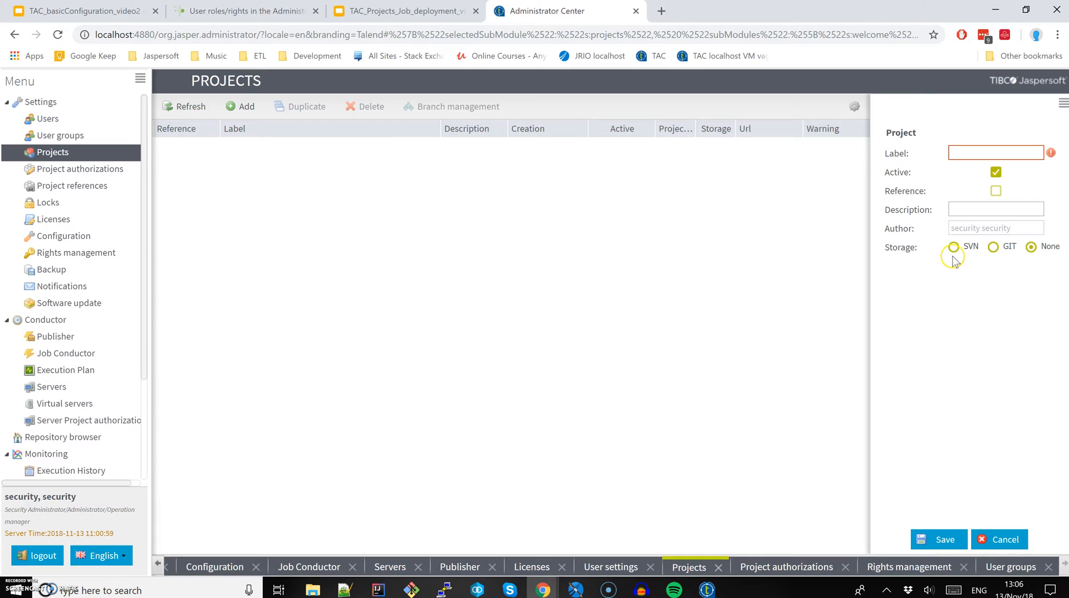
pyautogui.click(966, 155)
pyautogui.click(712, 590)
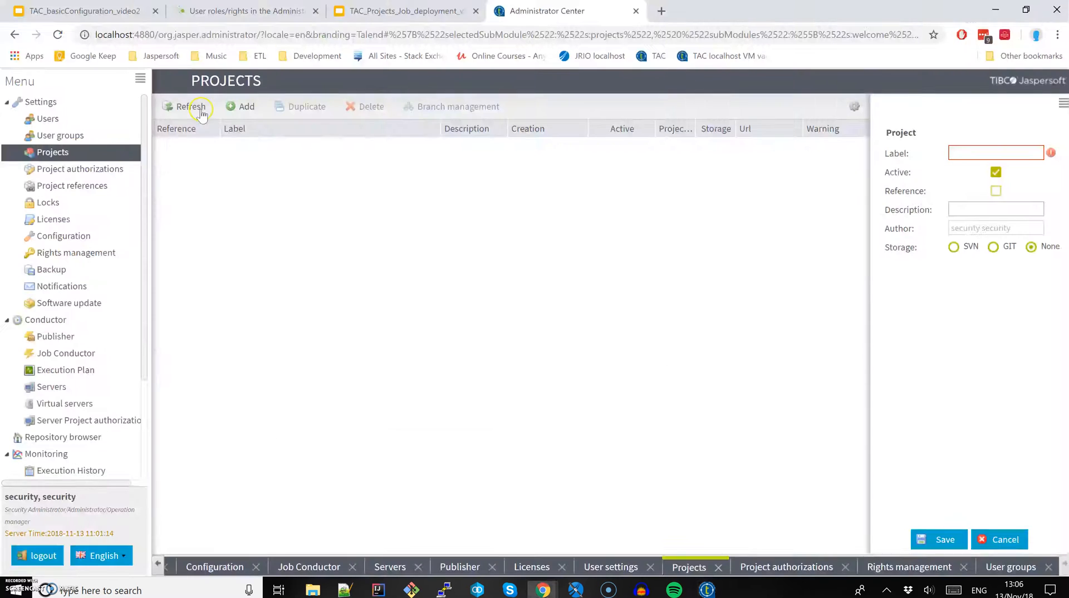
pyautogui.click(180, 108)
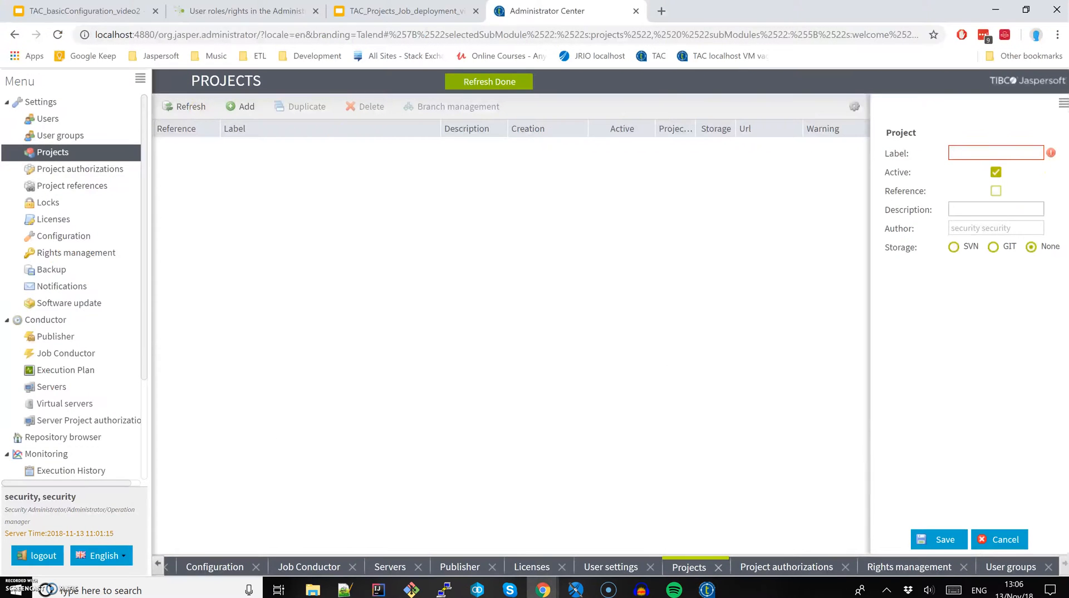
pyautogui.click(958, 155)
pyautogui.write('current')
pyautogui.click(931, 541)
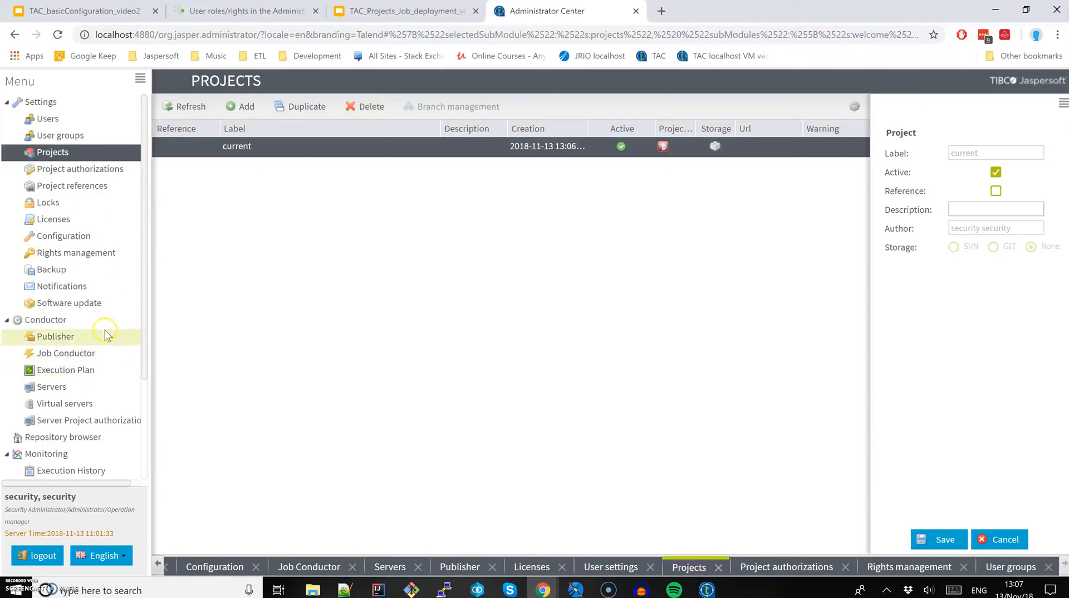
# Authorize the listed user for the current project in the project authorizations
pyautogui.click(104, 170)
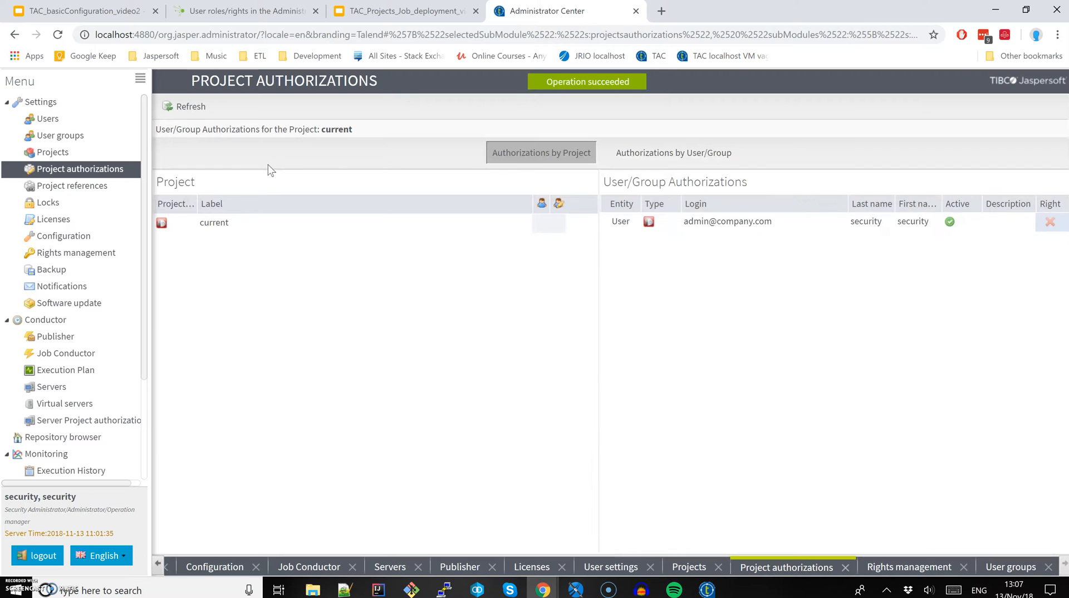
pyautogui.click(402, 226)
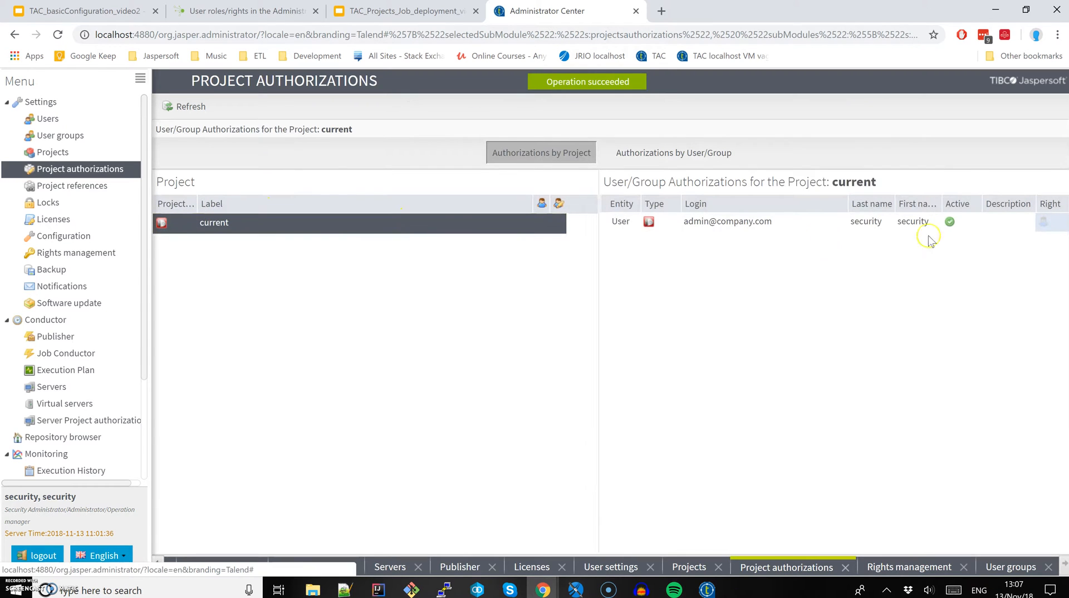
pyautogui.click(1043, 222)
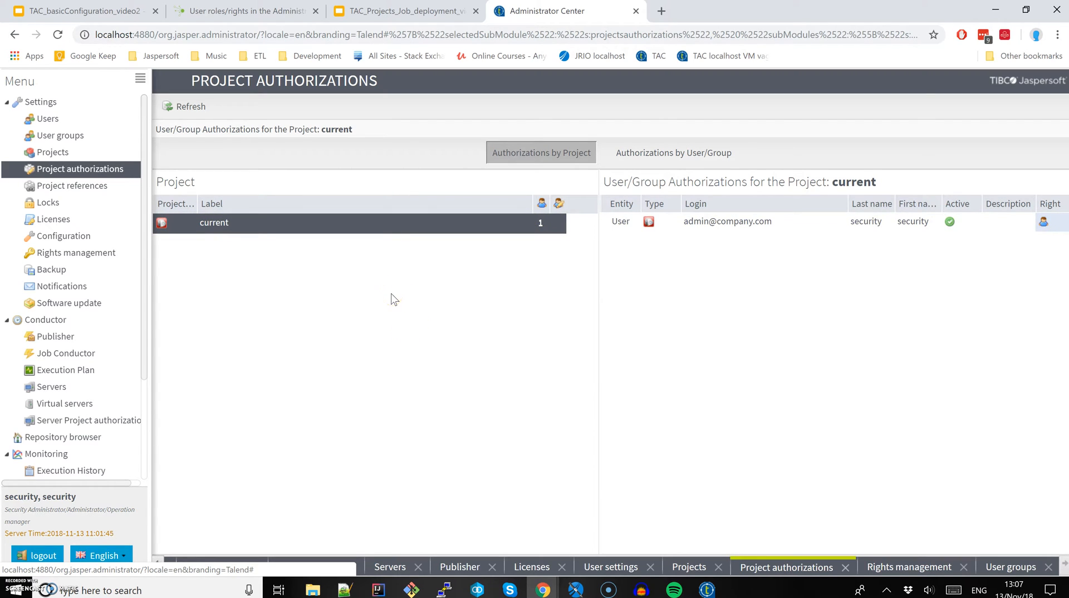
# Check the agenda slide, return to the Administrator Center, and add a normal task in Job Conductor
pyautogui.click(419, 12)
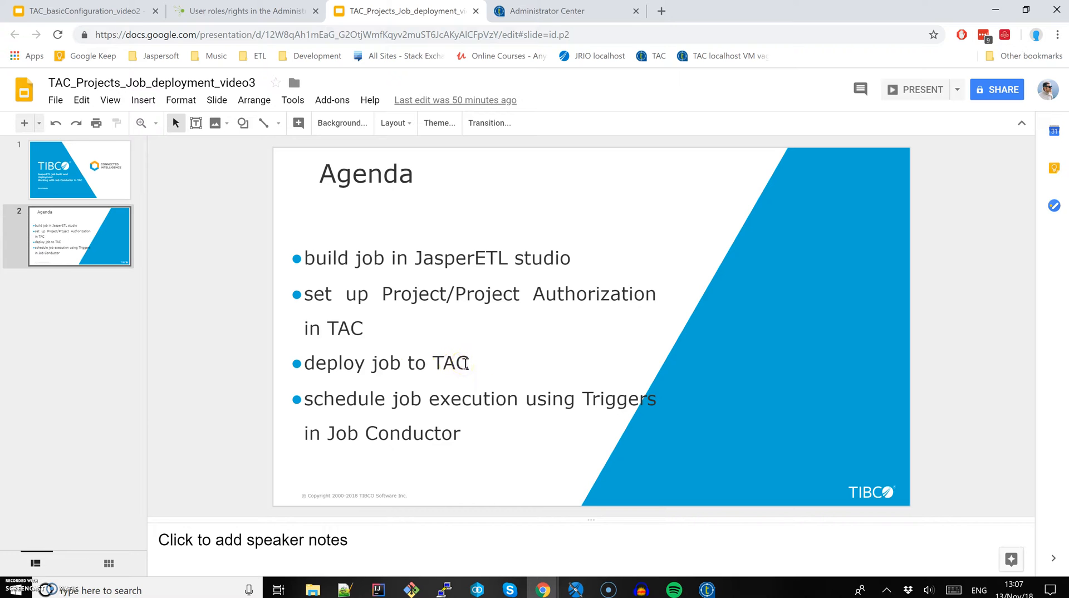
pyautogui.click(563, 11)
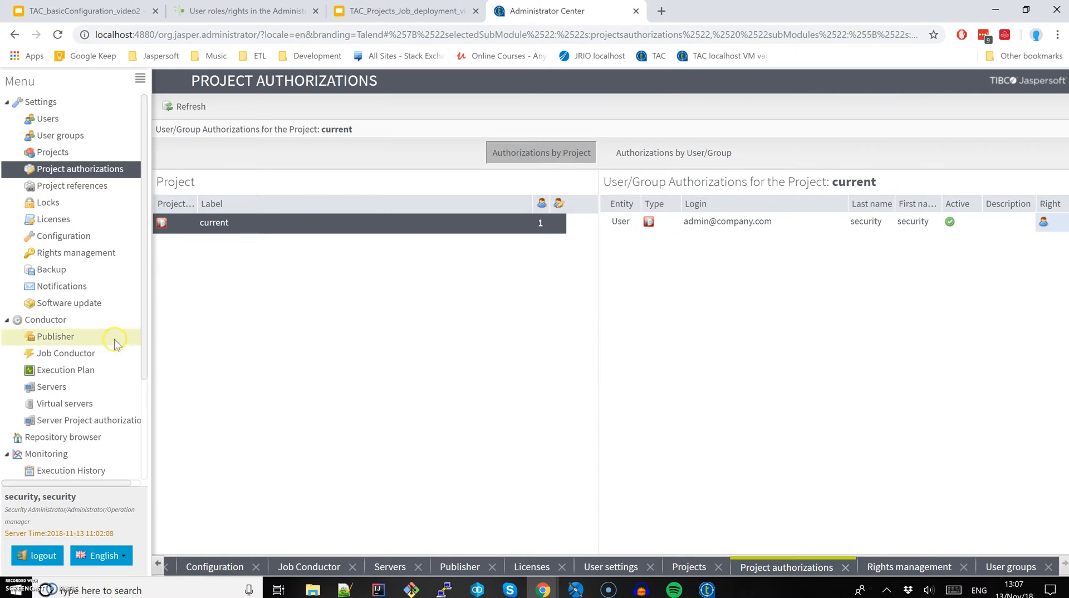
pyautogui.click(66, 354)
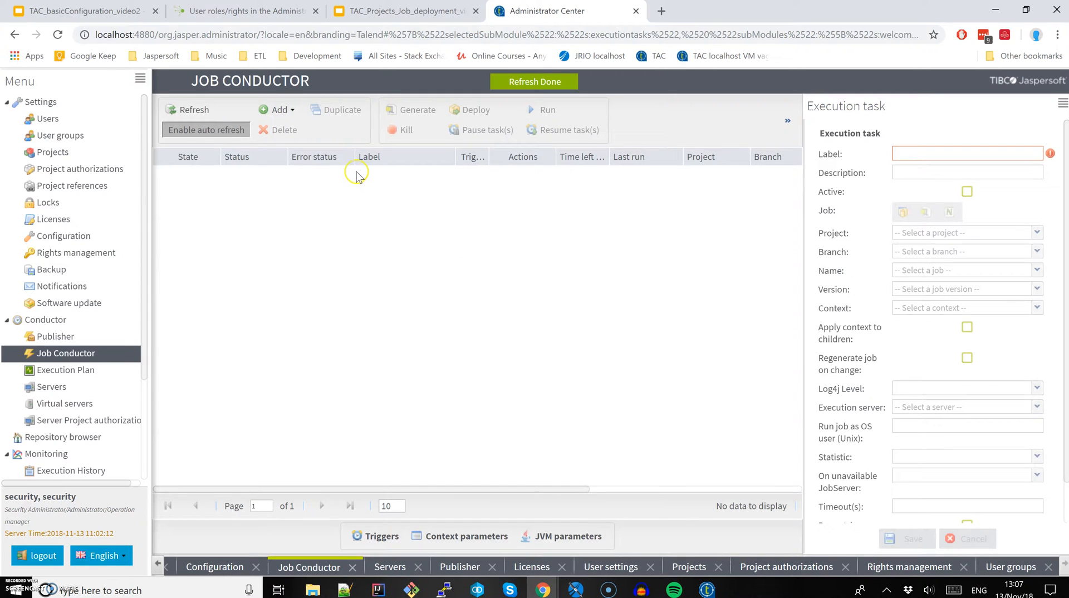
pyautogui.click(280, 110)
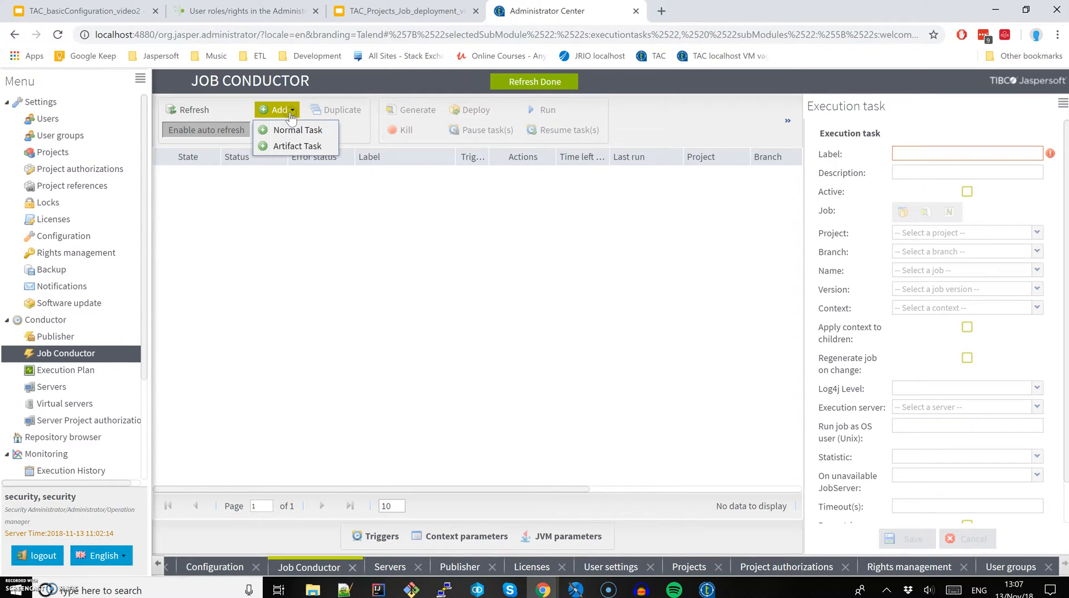
pyautogui.click(290, 130)
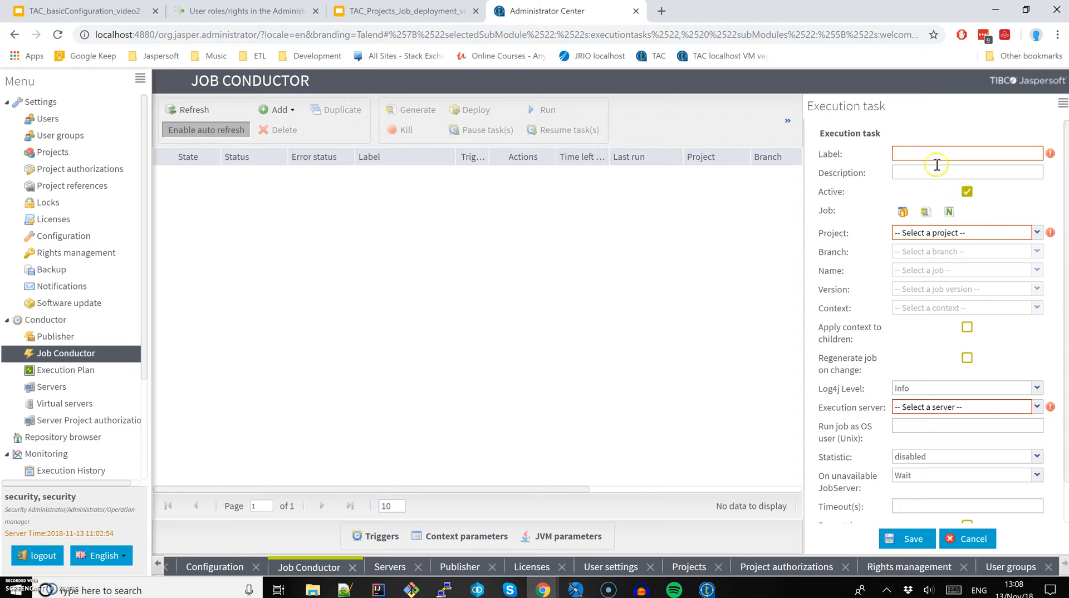
# Import the generated code for the task by uploading commit_interval_0.1.zip from the cases folder
pyautogui.click(932, 213)
pyautogui.click(670, 330)
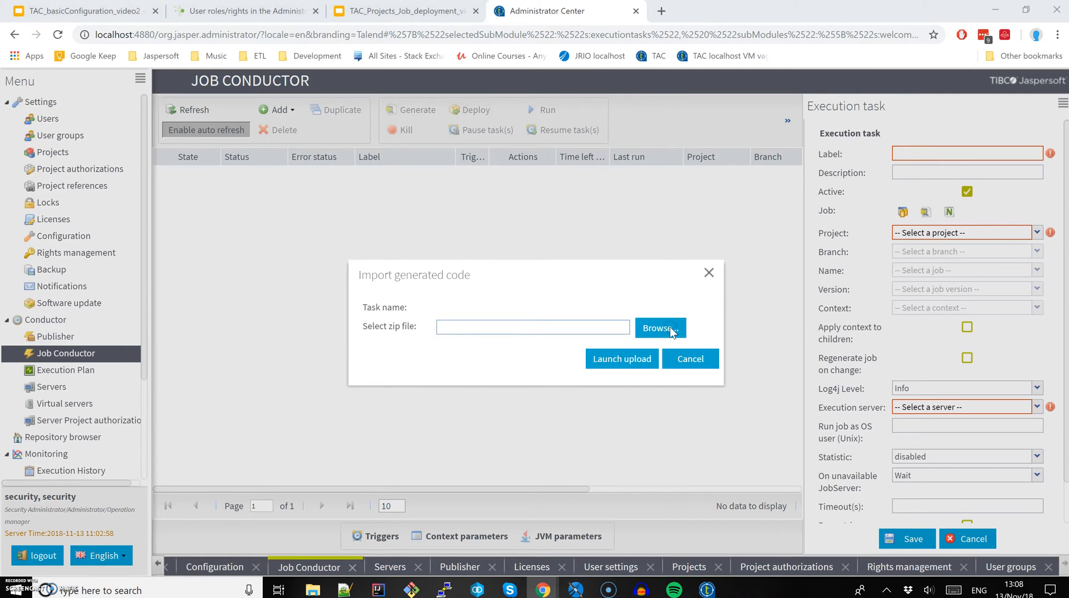
pyautogui.write('commi')
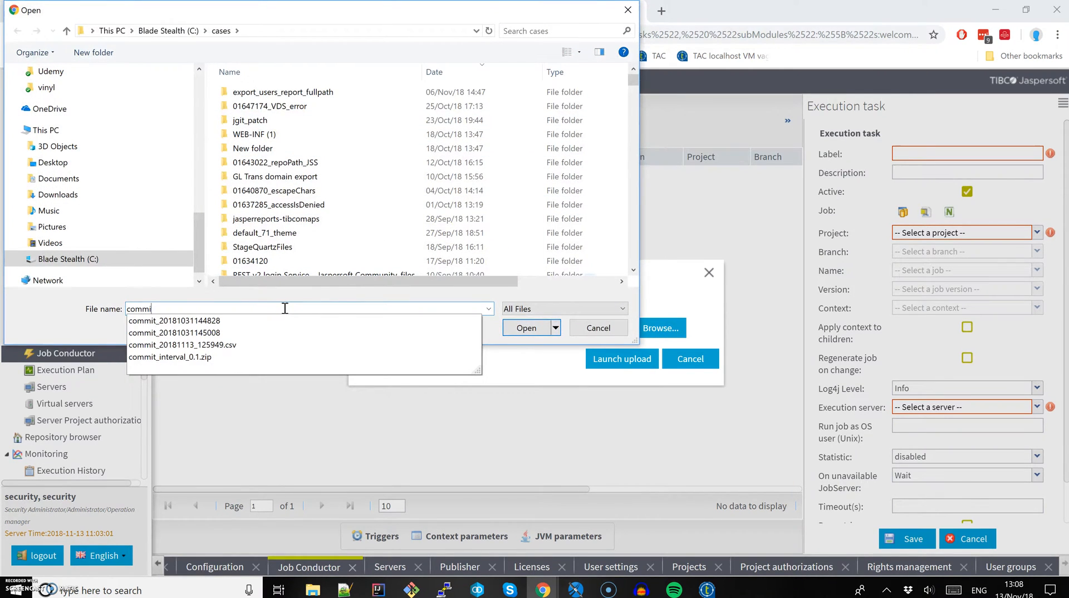
pyautogui.click(214, 358)
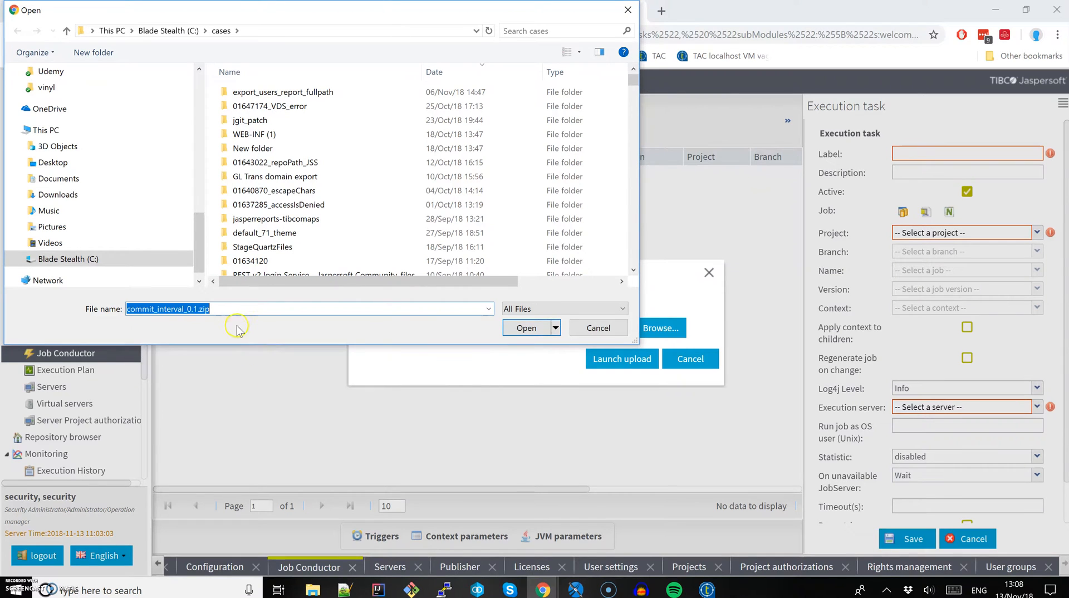
pyautogui.click(525, 328)
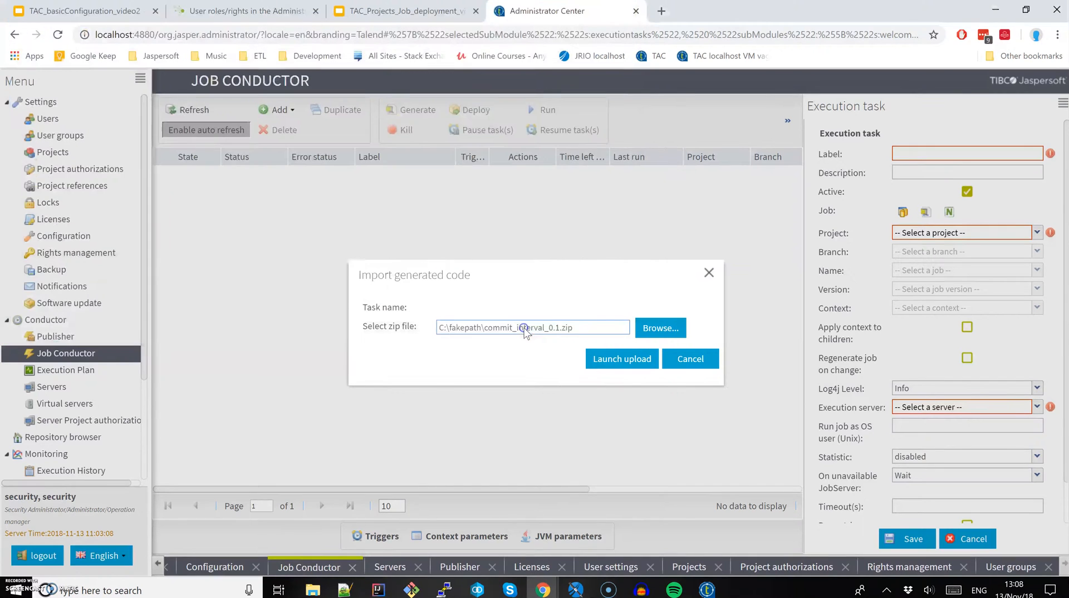
pyautogui.click(633, 359)
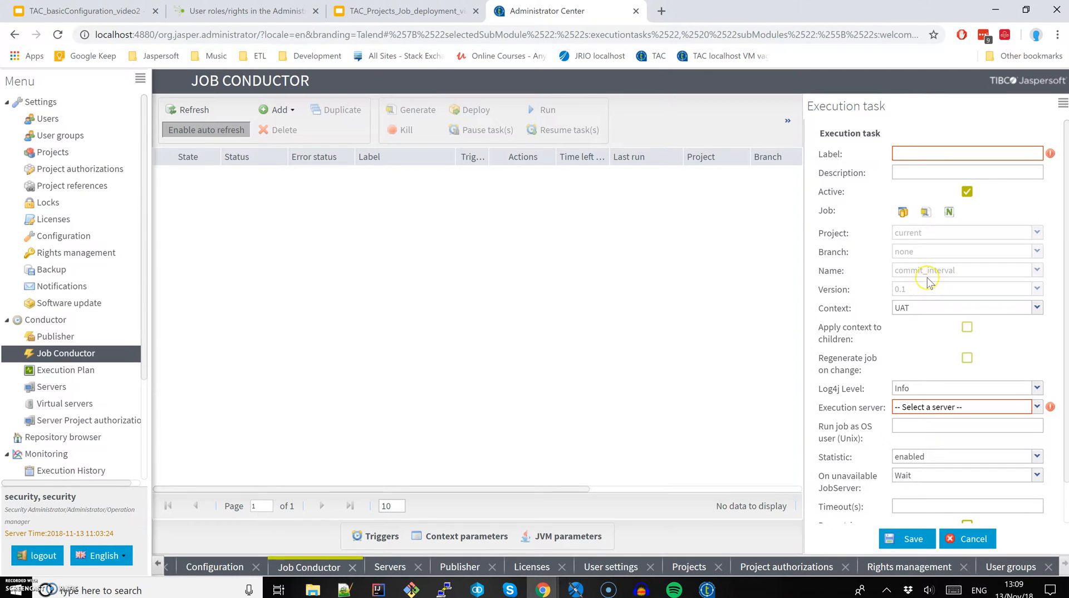
# Label the task commit_Dev_job, keep the UAT context, choose localhost_jobServer as the execution server, and save the task
pyautogui.click(925, 153)
pyautogui.write('commit_Dev_job')
pyautogui.click(1037, 310)
pyautogui.click(1037, 309)
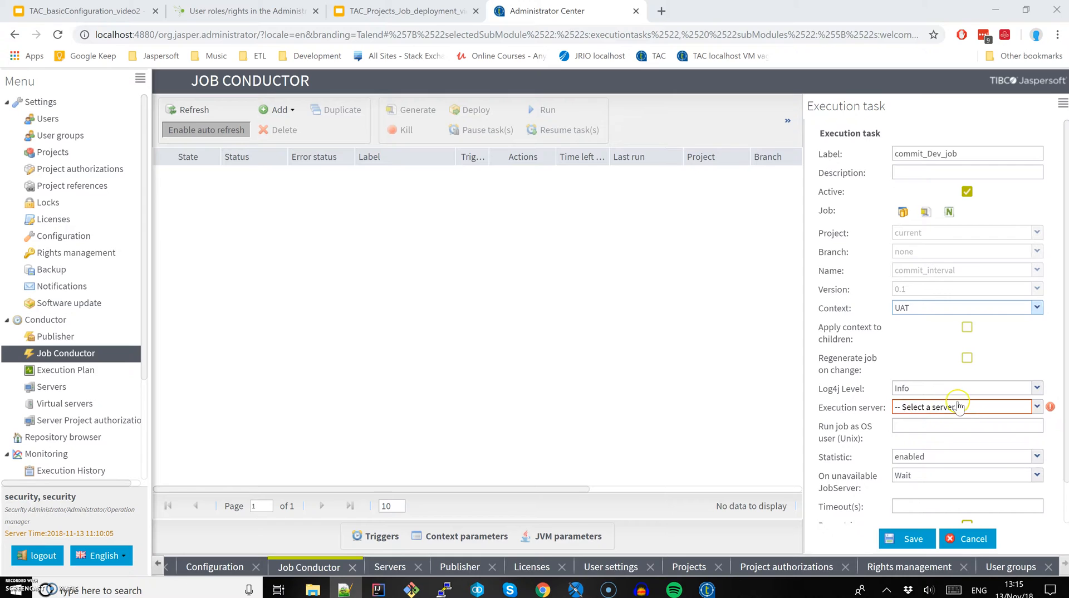
pyautogui.click(1036, 407)
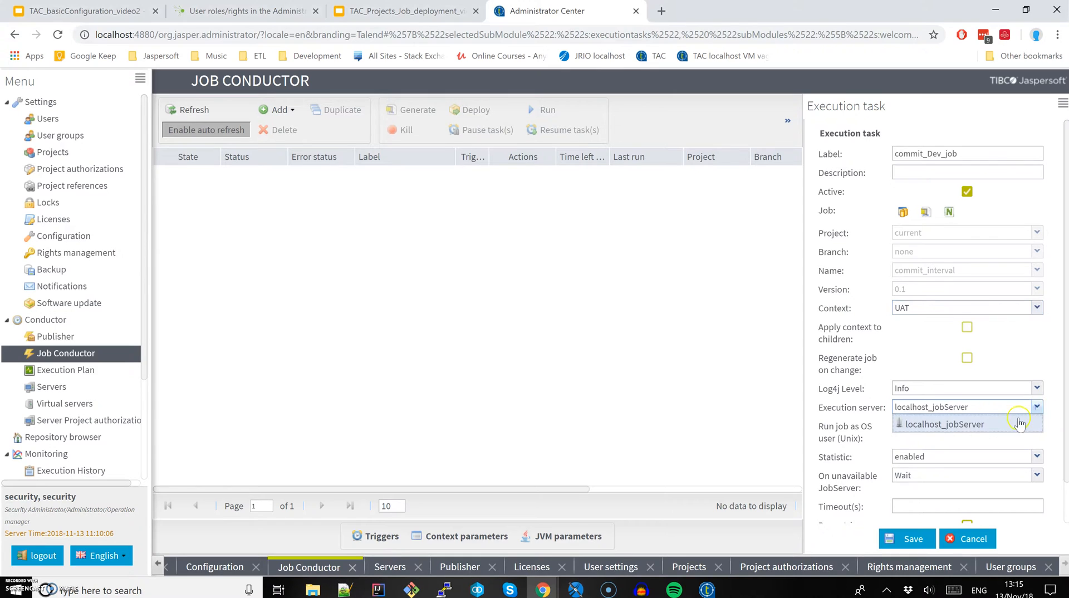
pyautogui.click(956, 426)
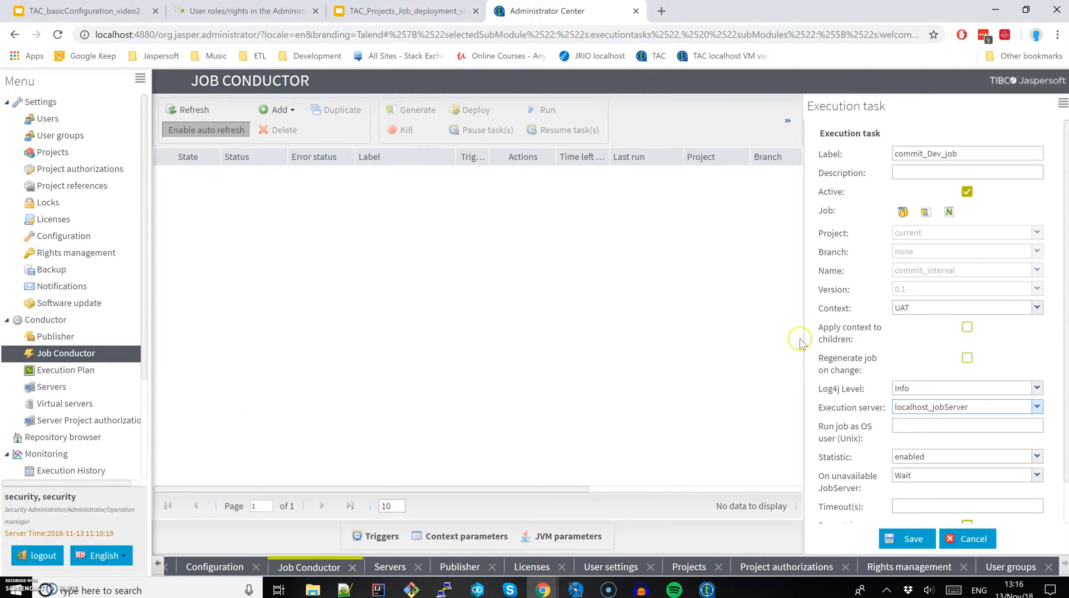
pyautogui.scroll(-1, 1035, 352)
pyautogui.scroll(1, 971, 425)
pyautogui.scroll(-1, 959, 409)
pyautogui.click(903, 532)
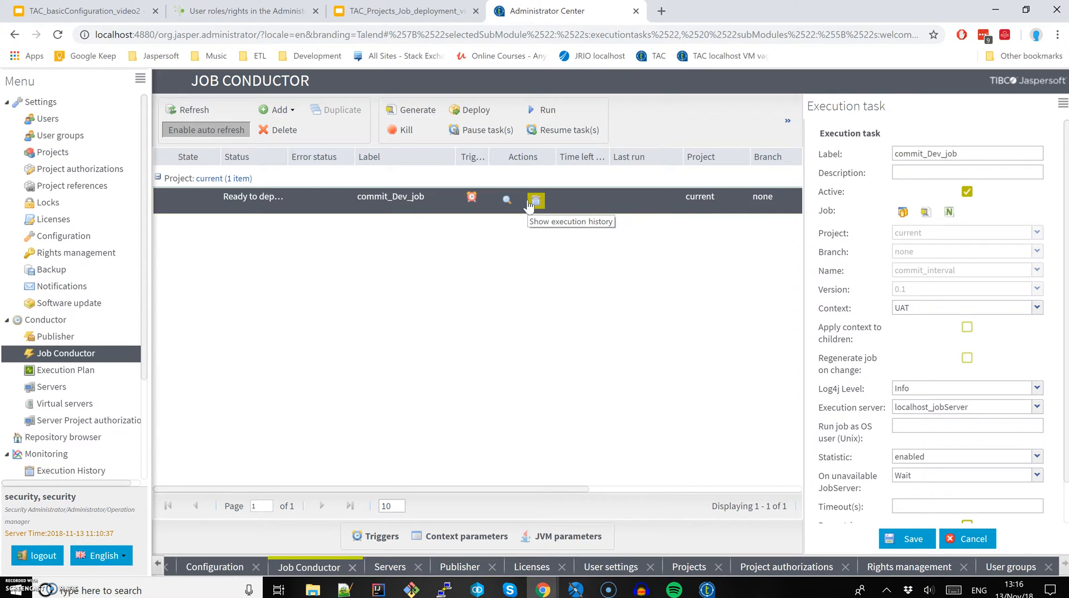
# Switch to the terminal, look at the etl directory listing, and return to Job Conductor
pyautogui.click(393, 233)
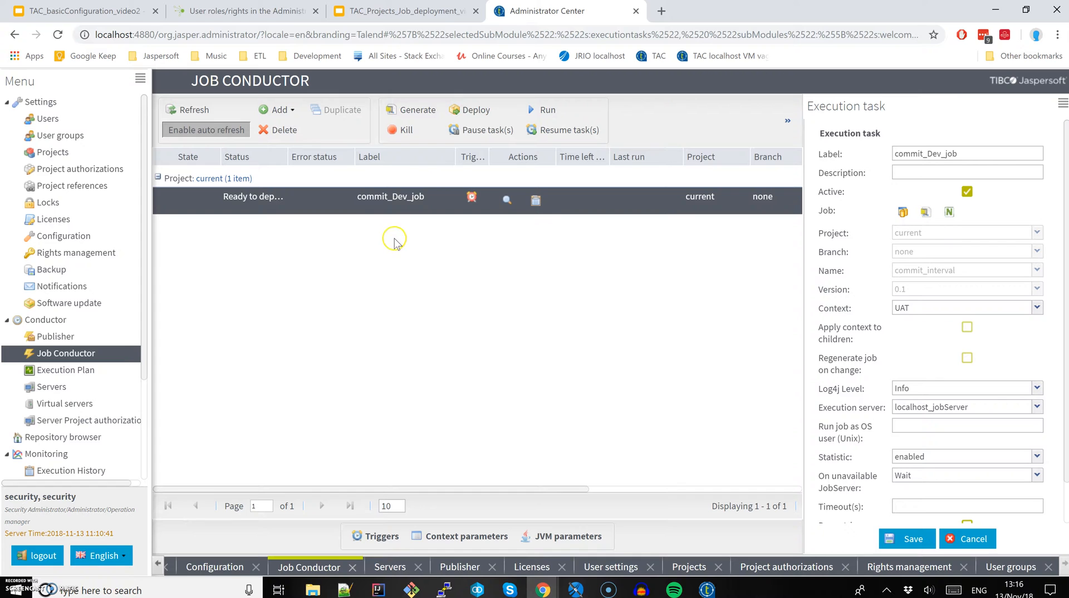
pyautogui.click(412, 589)
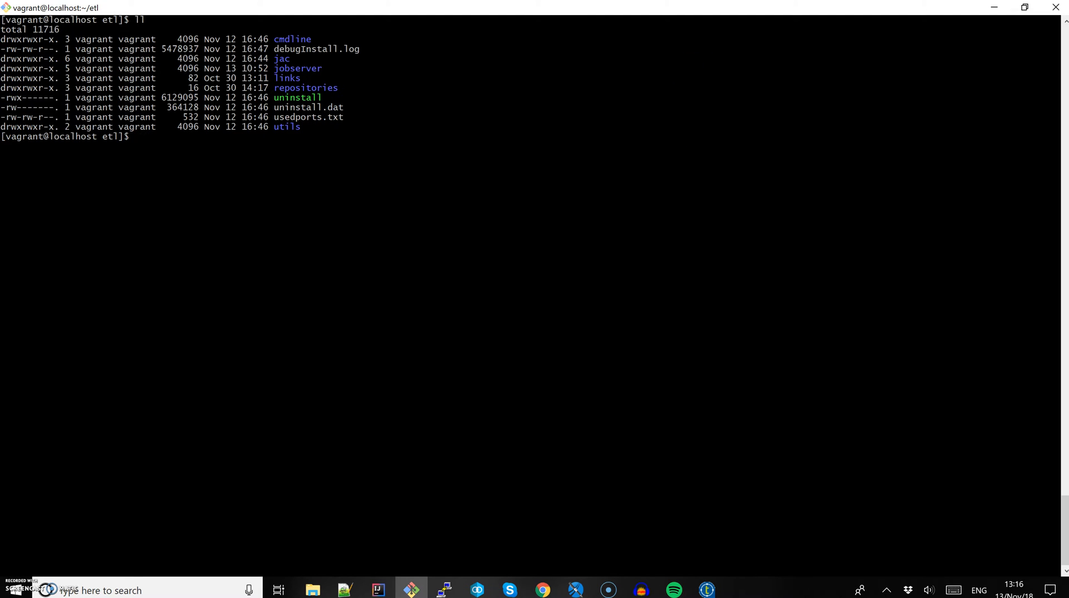
pyautogui.click(995, 7)
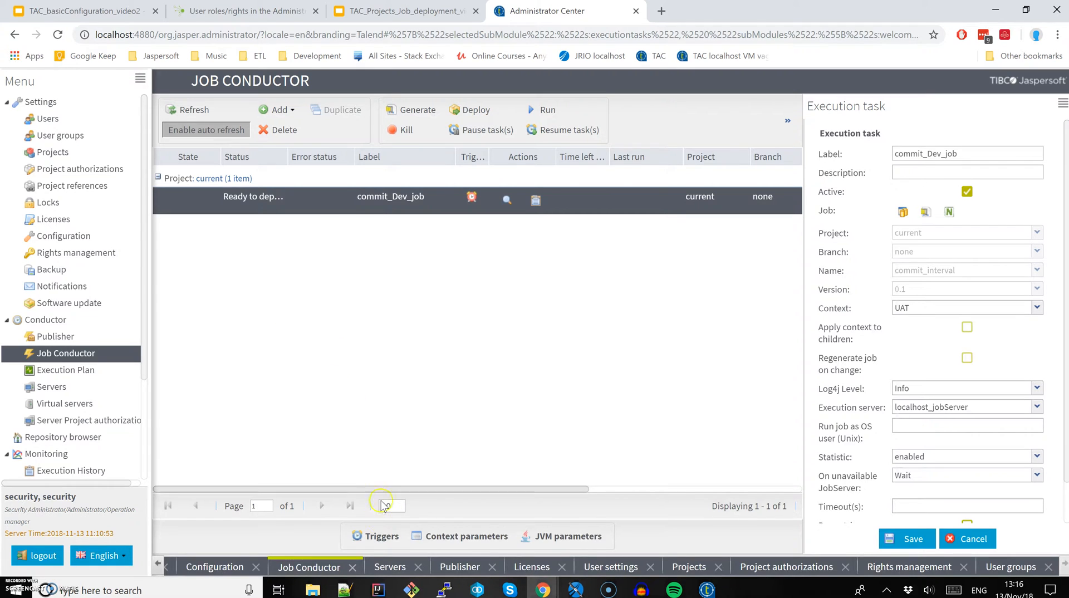
# Run the commit_Dev_job task and examine the execution status and row flow in its real-time statistics
pyautogui.click(540, 112)
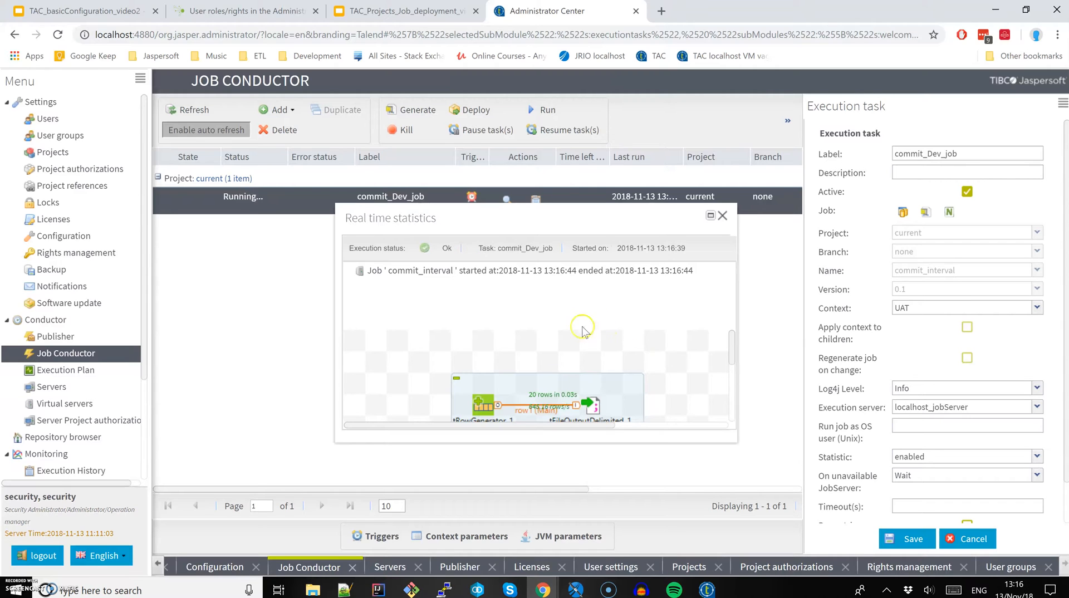
pyautogui.scroll(-2, 651, 362)
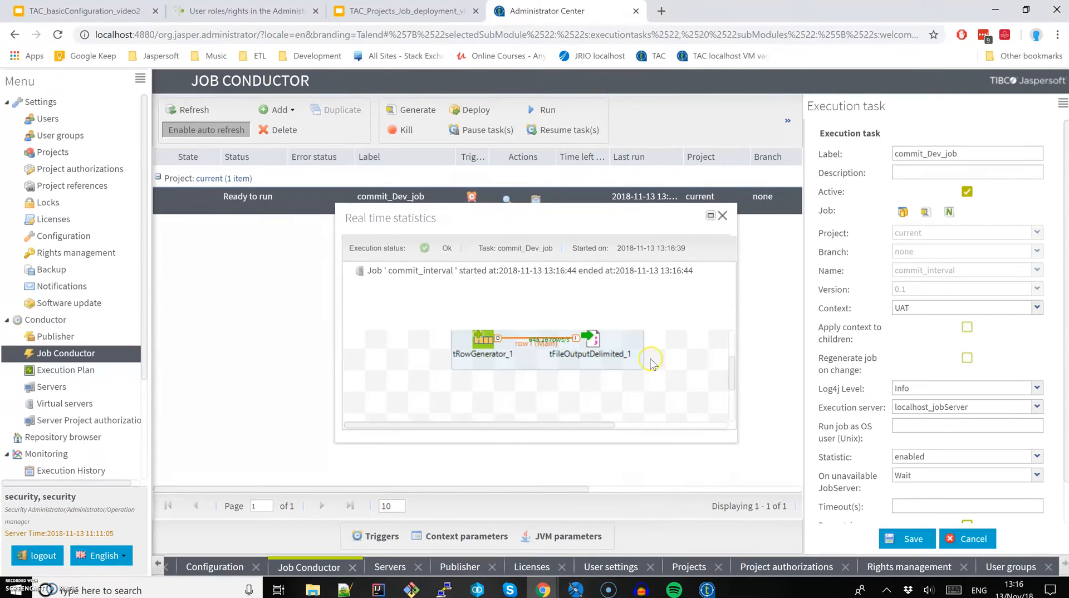
pyautogui.scroll(2, 652, 362)
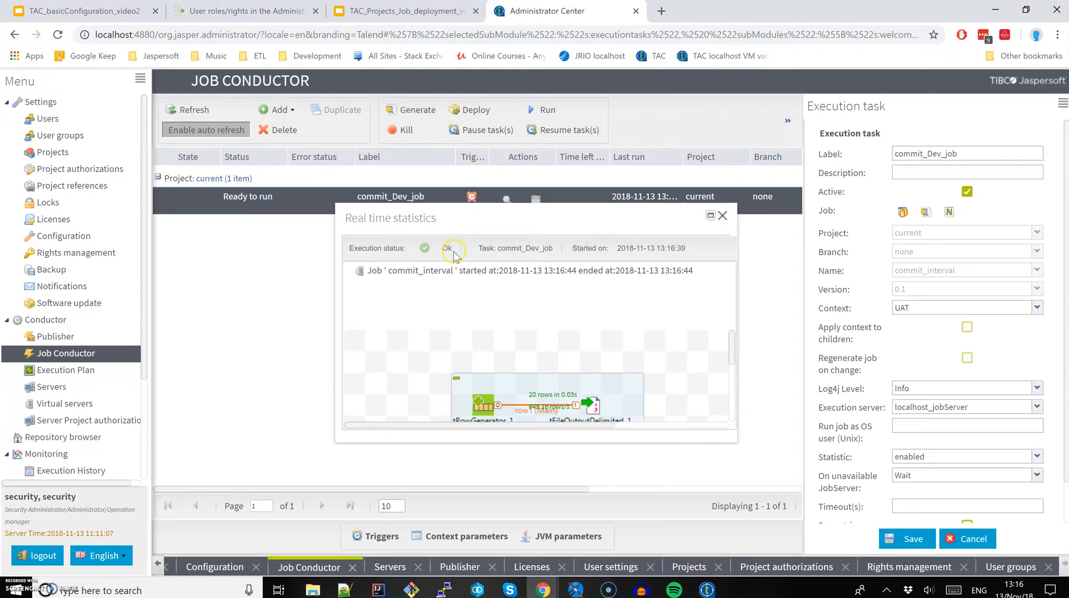
pyautogui.scroll(-2, 607, 334)
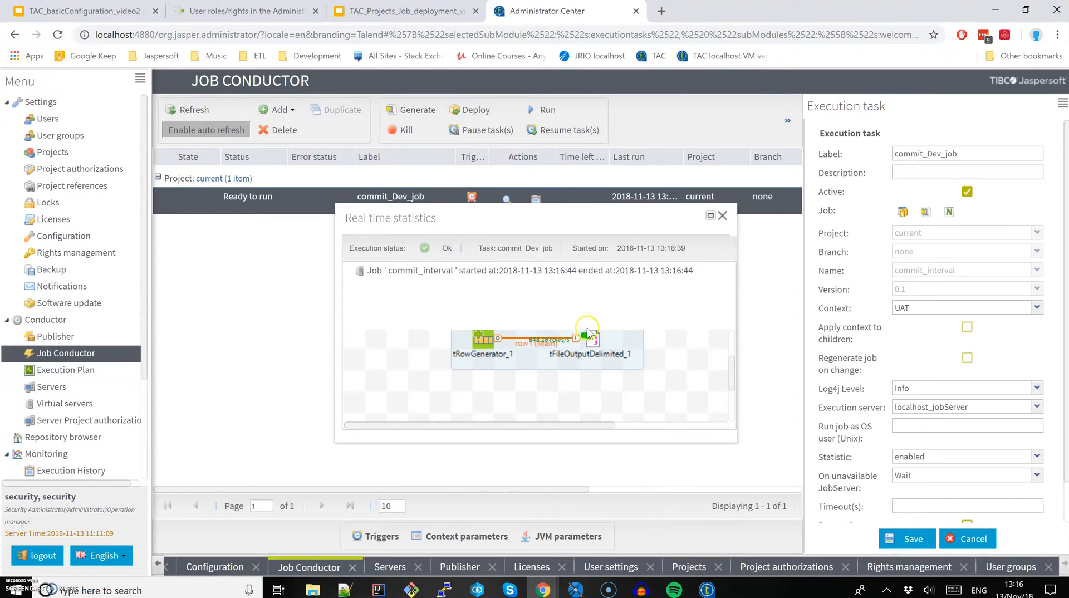
# Close the real-time statistics and display the context parameters of the commit_Dev_job task
pyautogui.scroll(2, 529, 333)
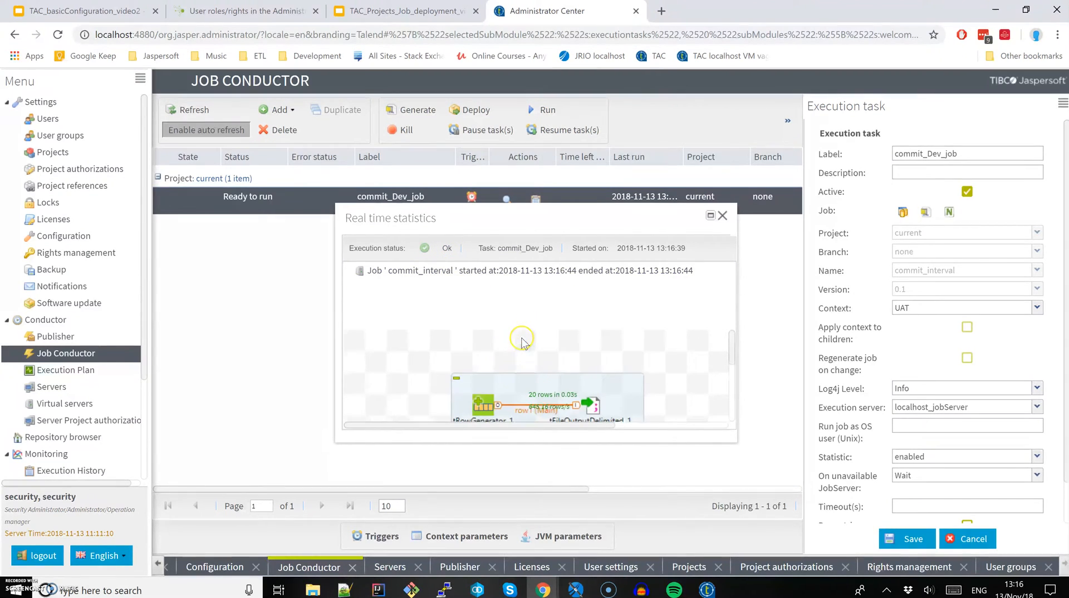
pyautogui.click(722, 216)
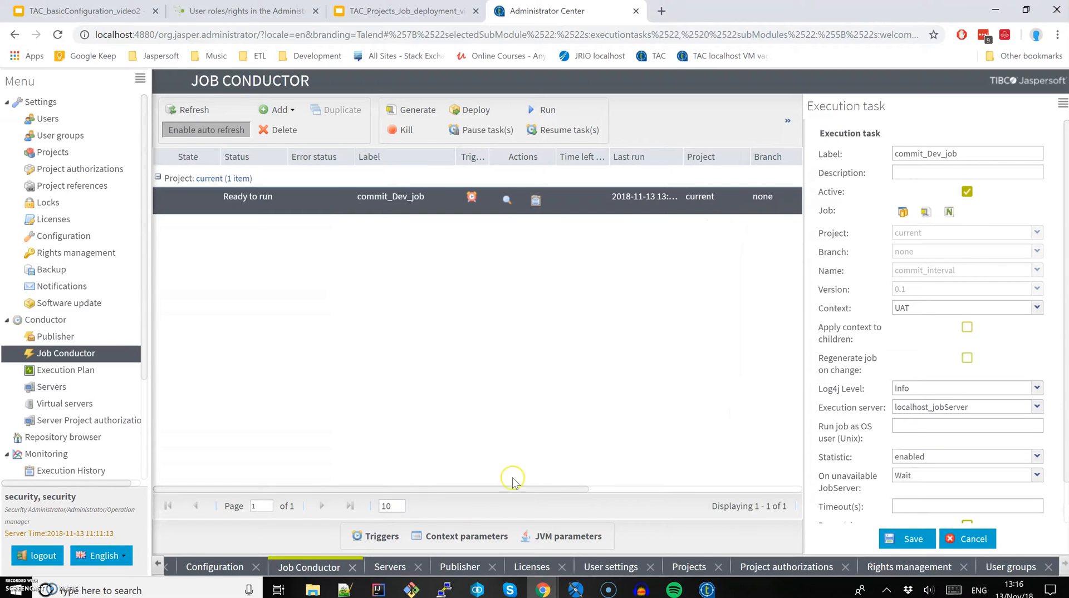
pyautogui.click(457, 536)
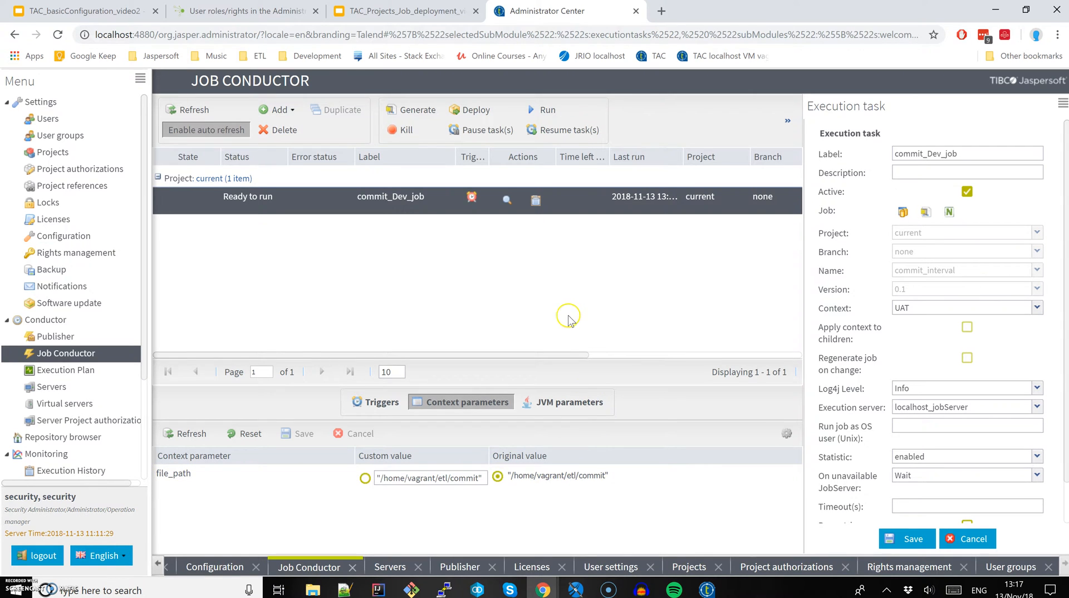
# Switch to the terminal and list the etl directory in long format again
pyautogui.click(412, 589)
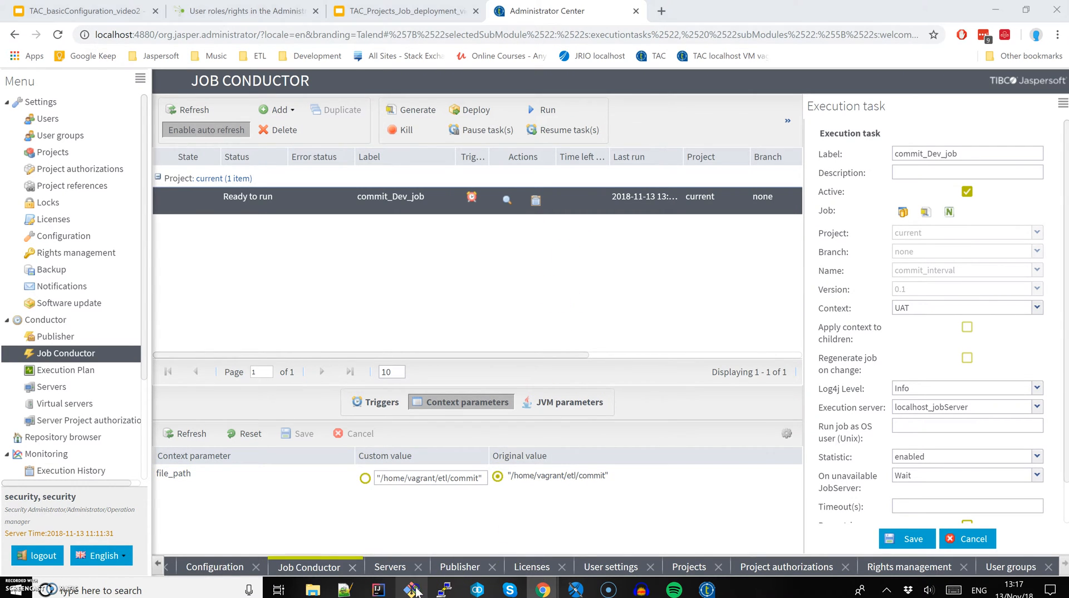
pyautogui.click(412, 589)
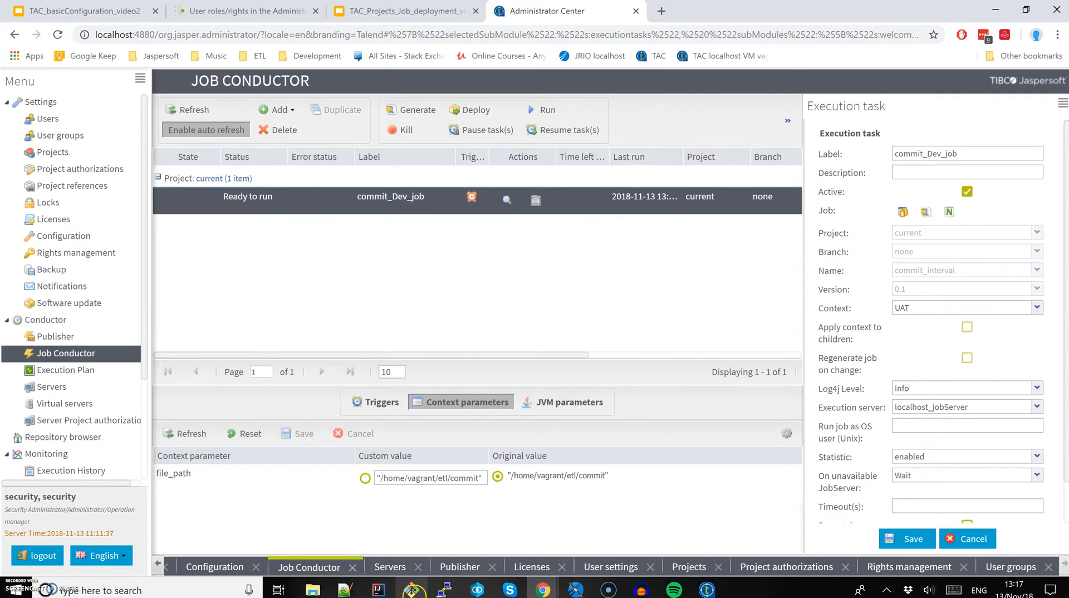
pyautogui.click(412, 589)
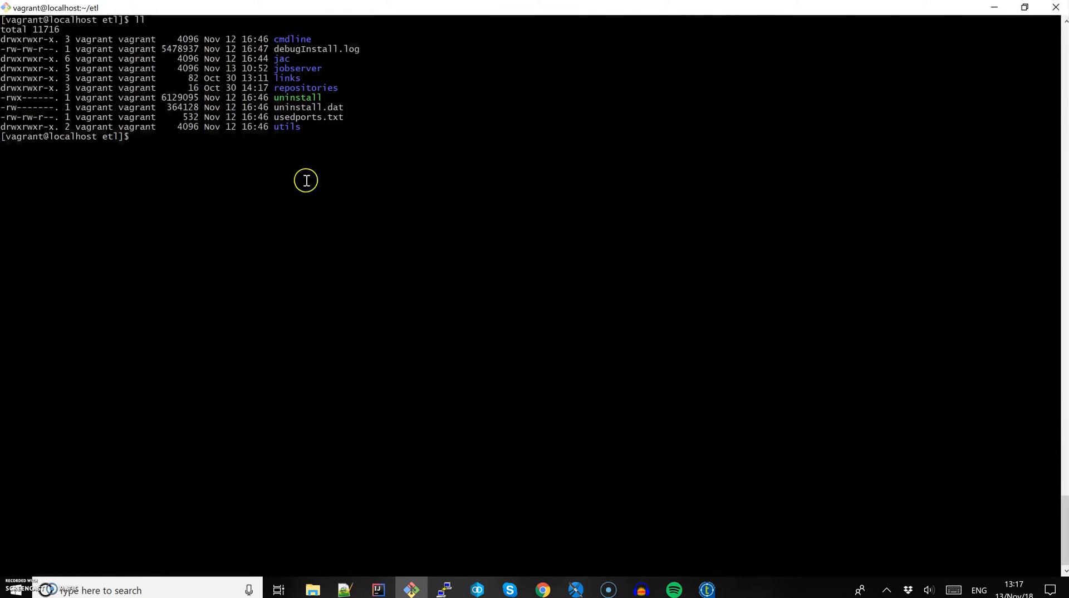
pyautogui.write('ll')
pyautogui.press('Return')
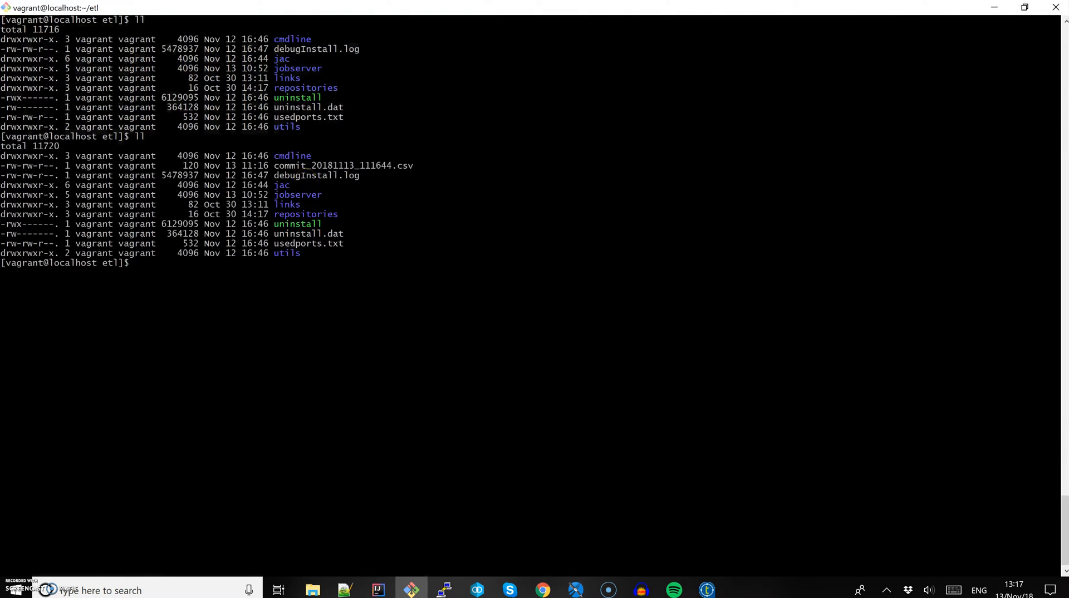
# Print the contents of commit_20181113_111644.csv with cat
pyautogui.doubleClick(363, 165)
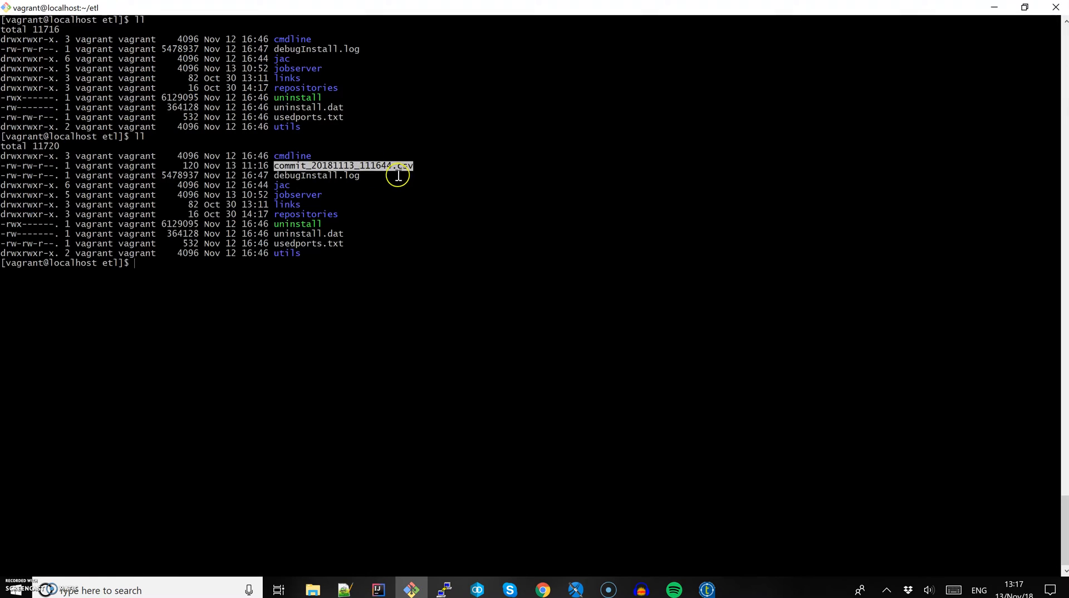
pyautogui.write('cat')
pyautogui.rightClick(451, 182)
pyautogui.press('Return')
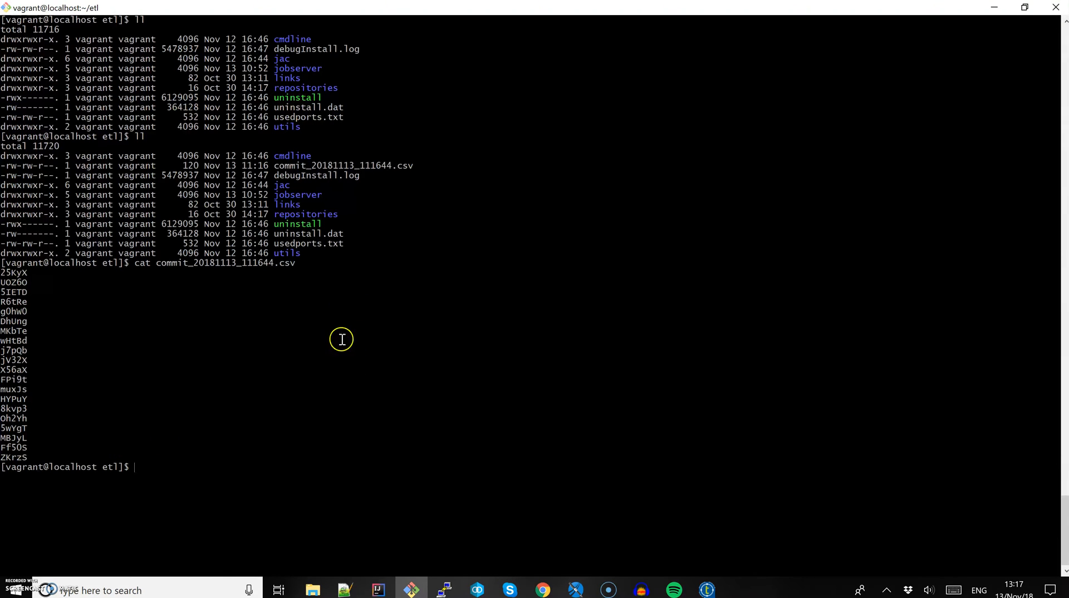
# List the contents of the jobserver/generatedJobs directory
pyautogui.doubleClick(295, 194)
pyautogui.write('ll')
pyautogui.write('jobserver')
pyautogui.press('Tab')
pyautogui.press('Tab')
pyautogui.press('Tab')
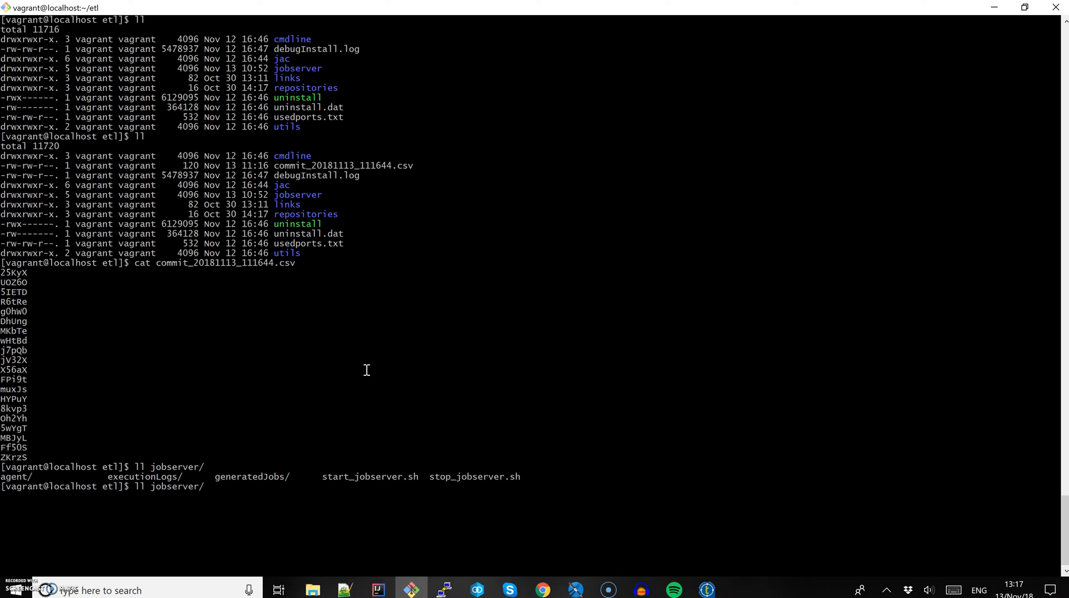
pyautogui.press('Tab')
pyautogui.press('Return')
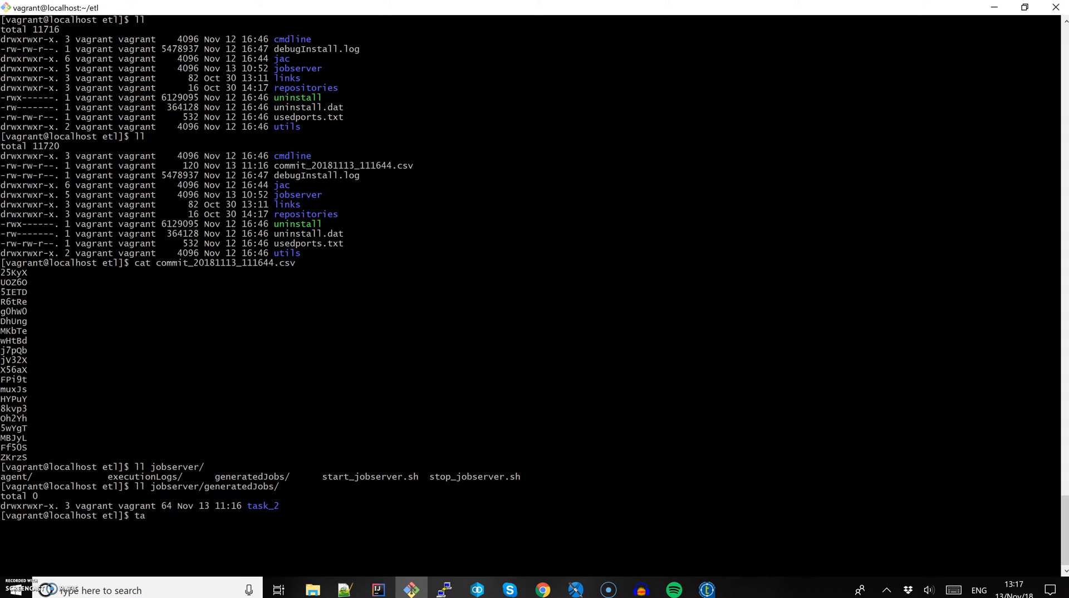
pyautogui.press('Up')
pyautogui.press('Tab')
pyautogui.press('Tab')
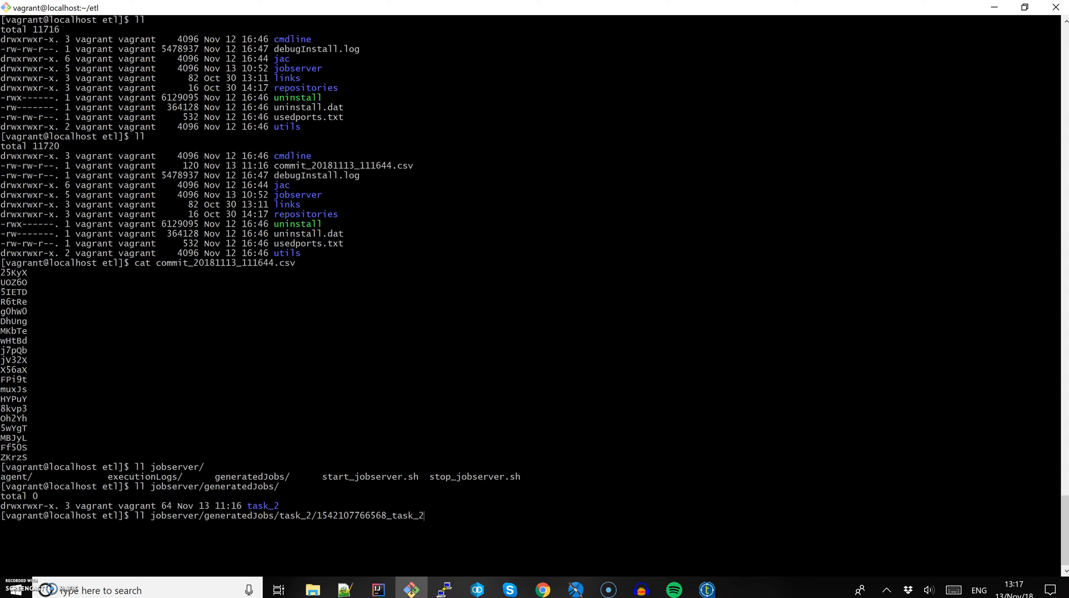
pyautogui.press('Return')
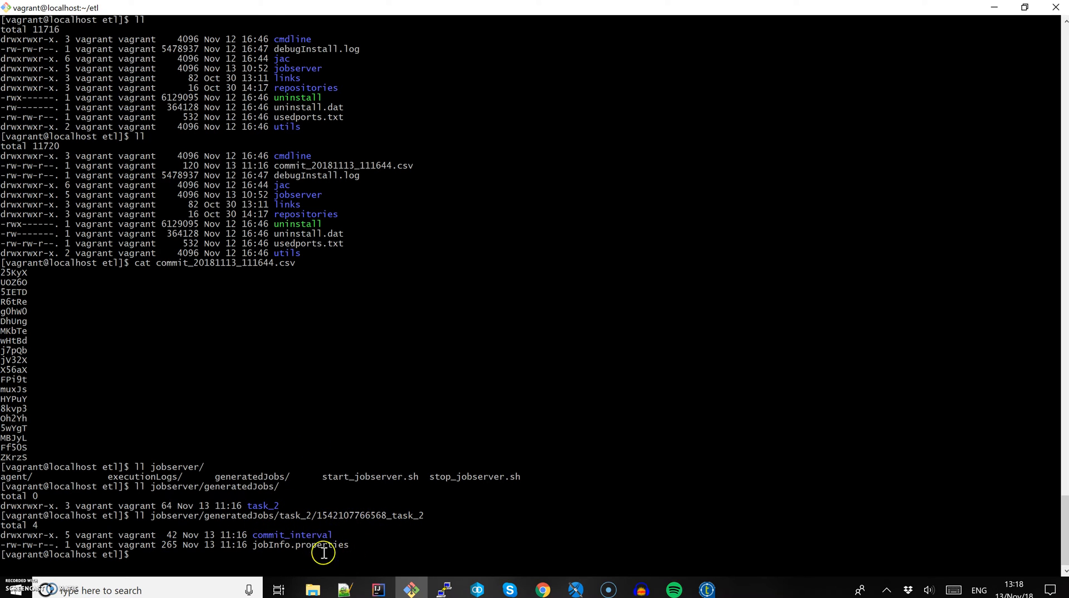
# Print jobInfo.properties from the deployed task_2 job folder, checking the task's settings in Job Conductor along the way
pyautogui.press('Up')
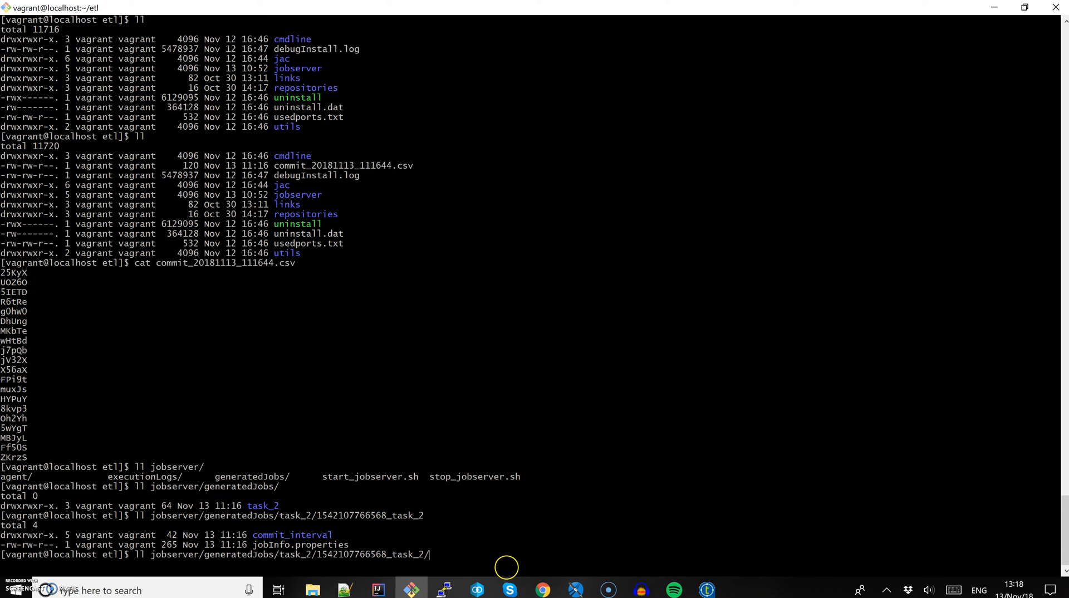
pyautogui.doubleClick(298, 545)
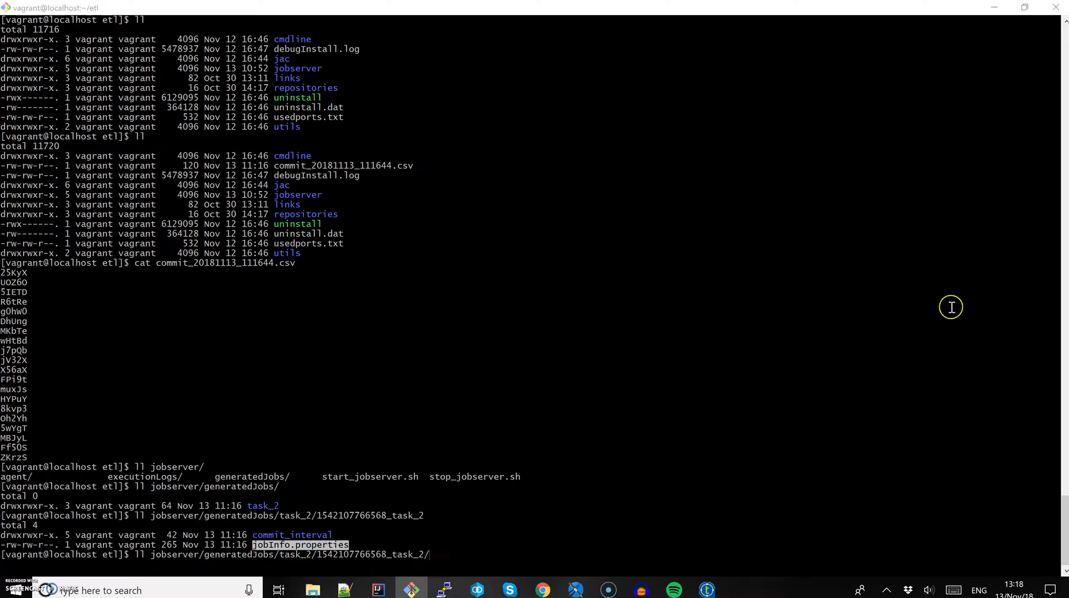
pyautogui.hotkey('alt', 'Tab')
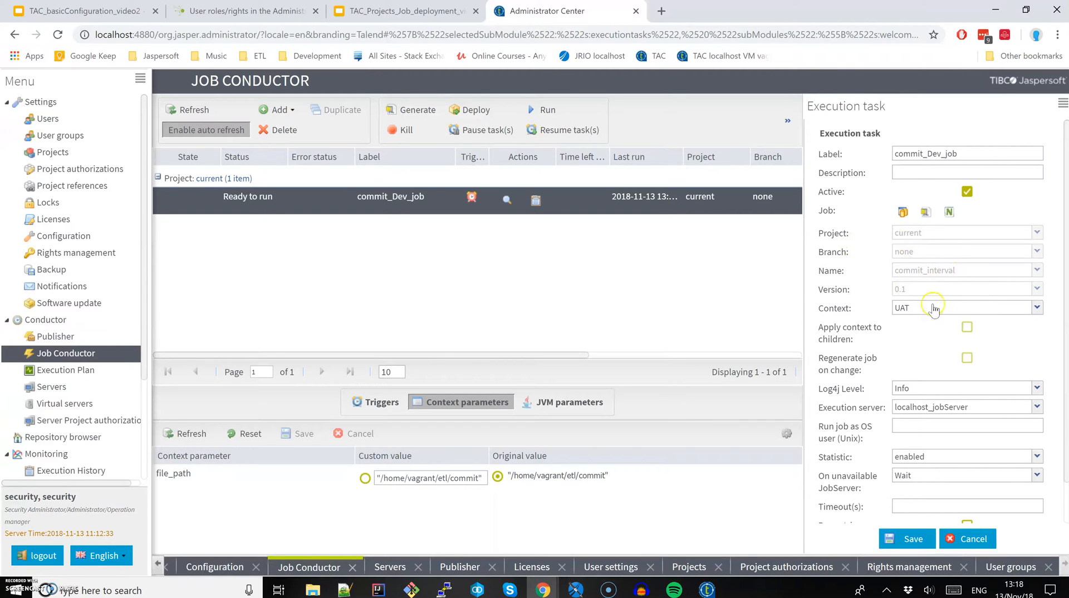
pyautogui.hotkey('alt', 'Tab')
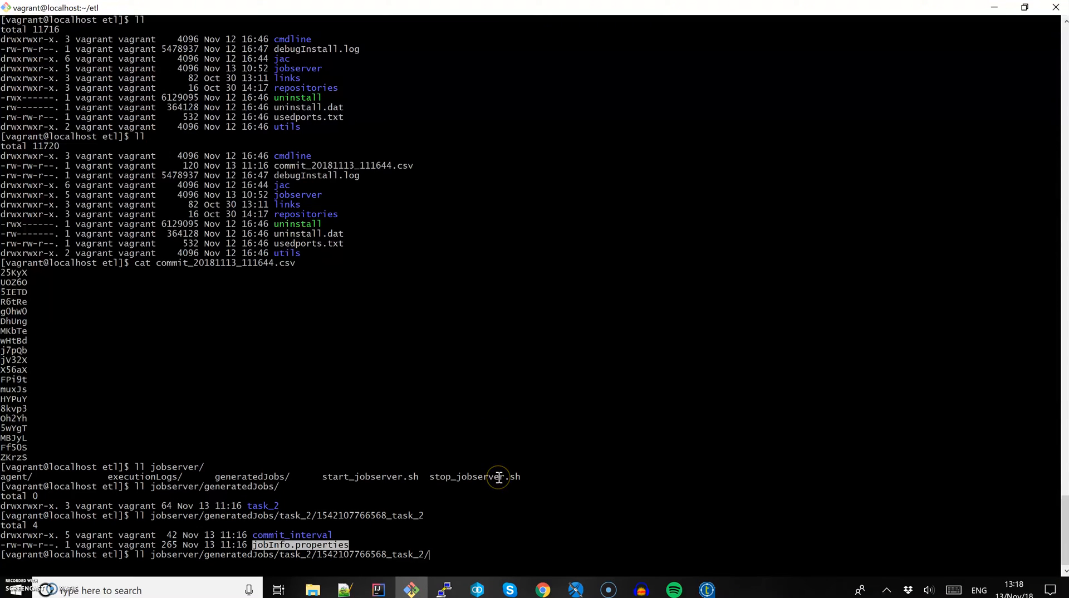
pyautogui.rightClick(498, 477)
pyautogui.press('Home')
pyautogui.press('Delete')
pyautogui.press('Delete')
pyautogui.write('cat')
pyautogui.press('Return')
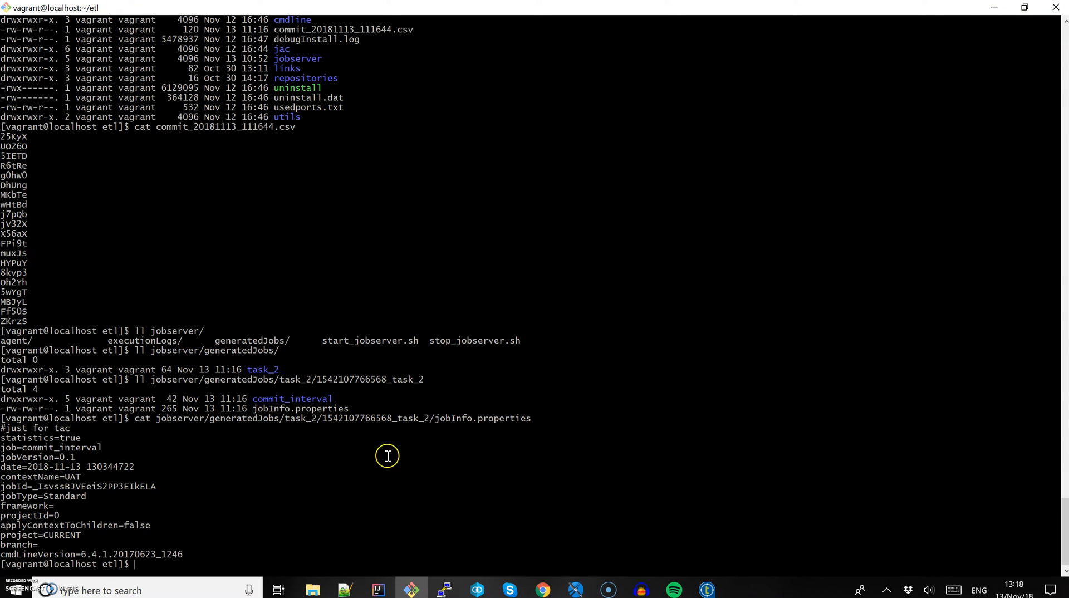
# List the log files in jobserver/executionLogs/task_2/
pyautogui.write('observer/')
pyautogui.doubleClick(134, 343)
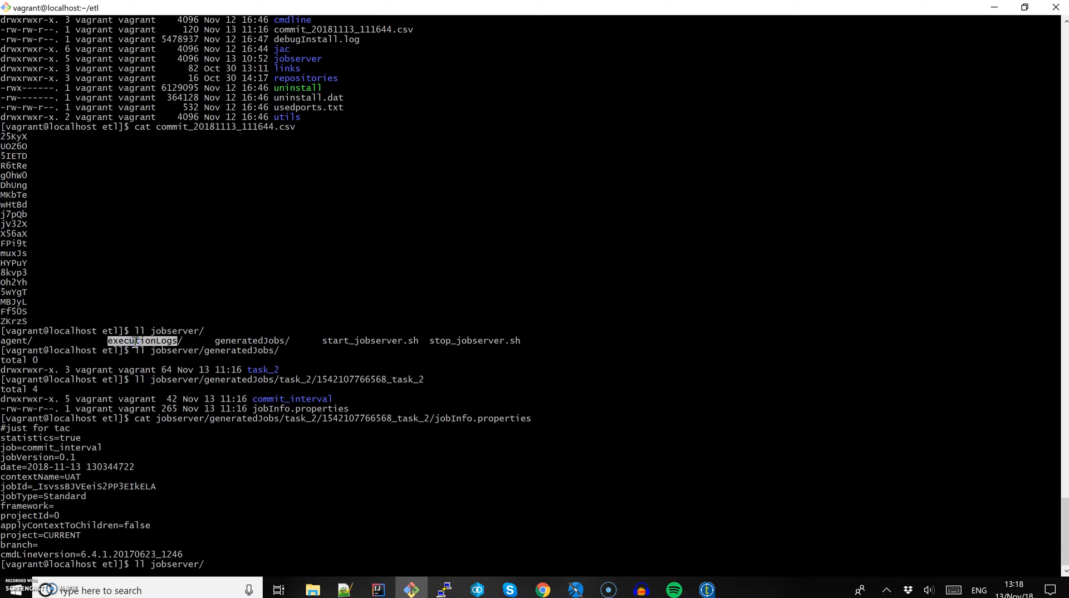
pyautogui.rightClick(134, 342)
pyautogui.write('/task_2/')
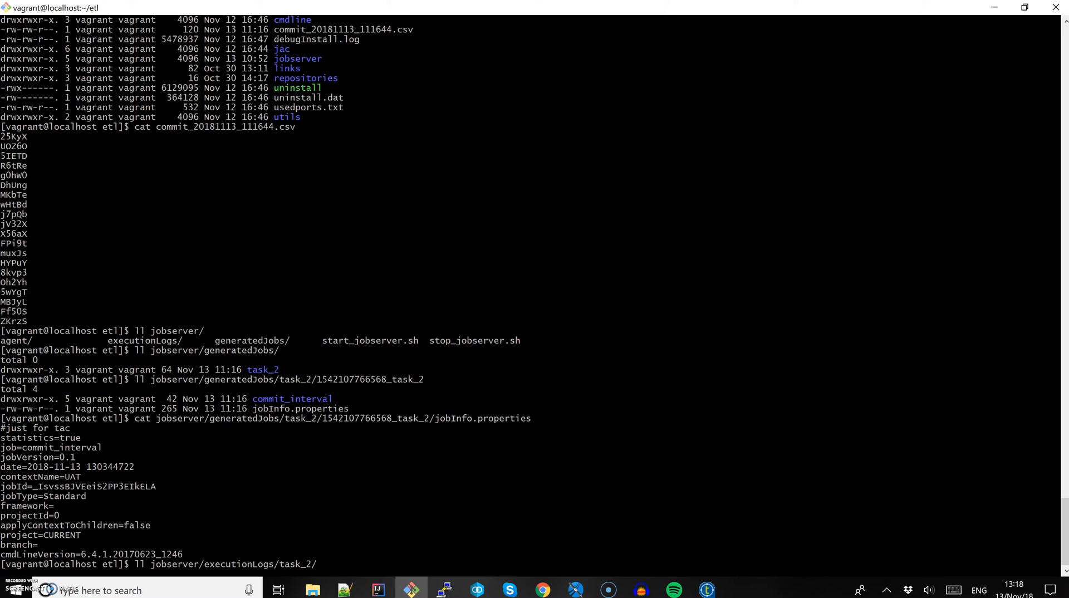
pyautogui.press('Return')
pyautogui.press('Up')
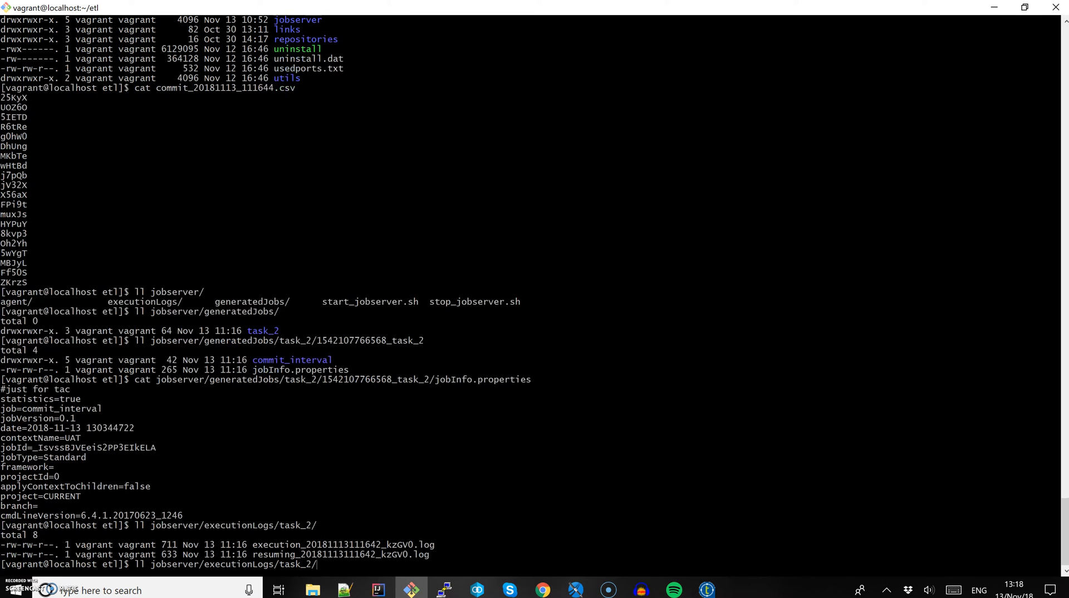
pyautogui.press('Delete')
pyautogui.press('Delete')
pyautogui.write('cat')
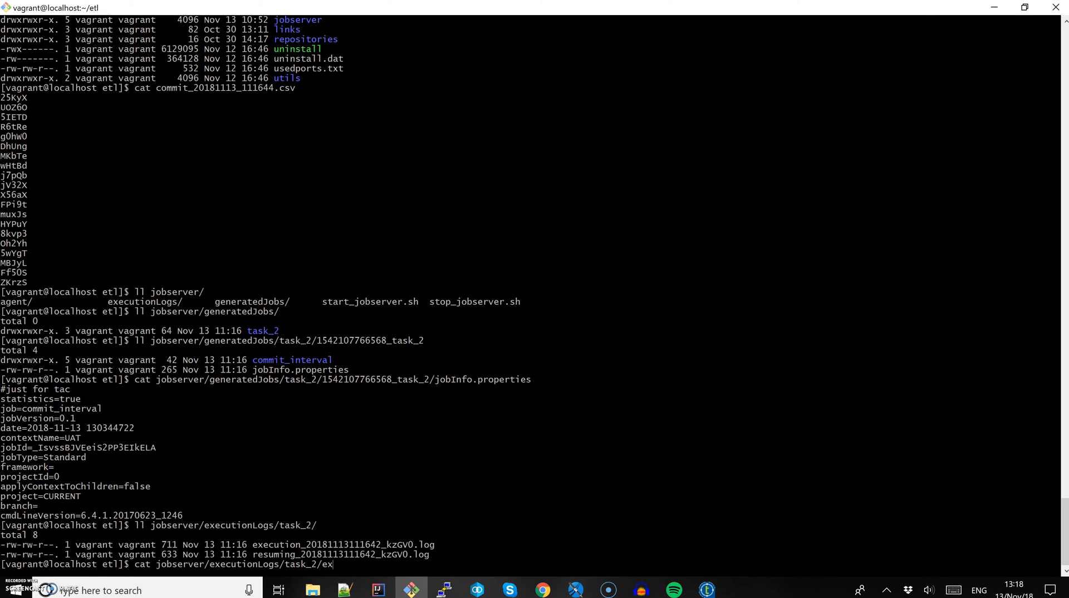
pyautogui.write('ex')
pyautogui.press('Tab')
pyautogui.press('Return')
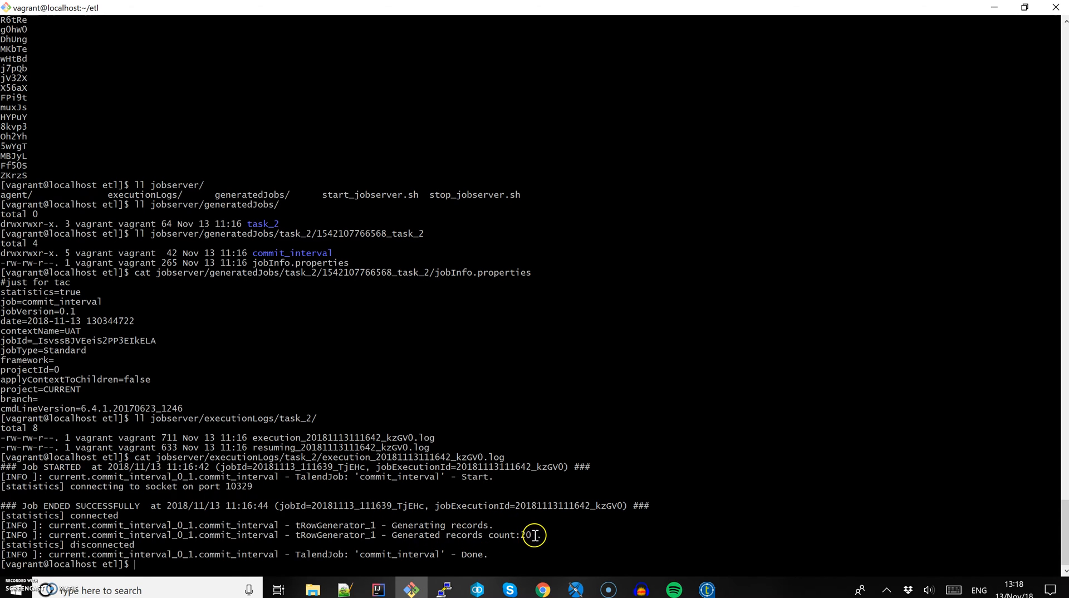
pyautogui.press('Up')
pyautogui.press('BackSpace')
pyautogui.press('BackSpace')
pyautogui.press('BackSpace')
pyautogui.press('BackSpace')
pyautogui.press('BackSpace')
pyautogui.press('BackSpace')
pyautogui.press('BackSpace')
pyautogui.press('BackSpace')
pyautogui.press('BackSpace')
pyautogui.press('BackSpace')
pyautogui.press('BackSpace')
pyautogui.press('Tab')
pyautogui.press('Tab')
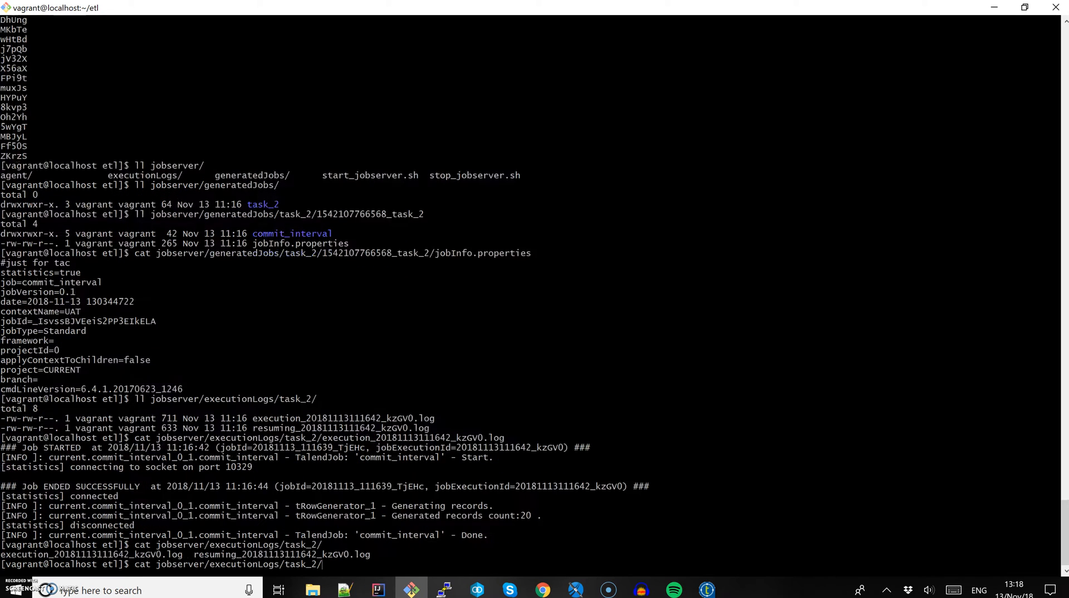
pyautogui.write('r')
pyautogui.press('Tab')
pyautogui.press('Return')
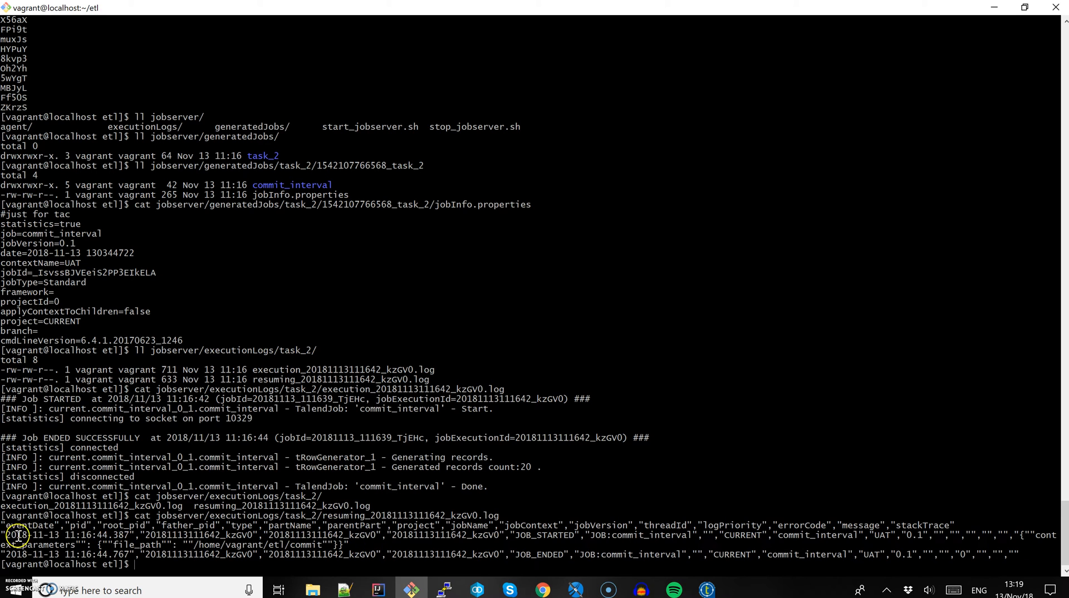
pyautogui.moveTo(7, 535); pyautogui.dragTo(134, 536)
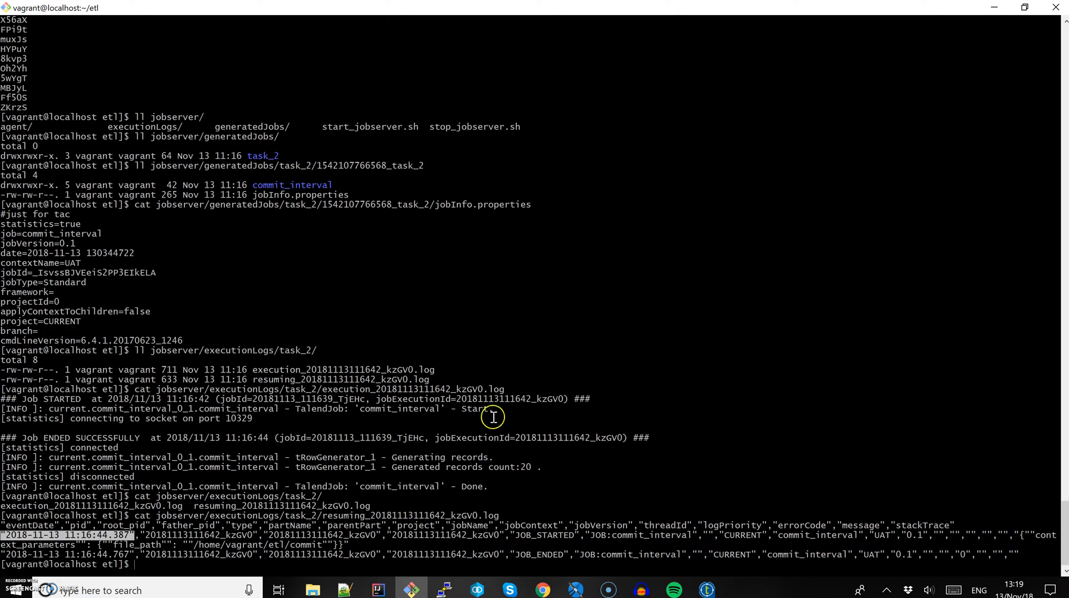
# Return to Job Conductor and display the triggers of the commit_Dev_job task
pyautogui.hotkey('alt', 'Tab')
pyautogui.click(416, 265)
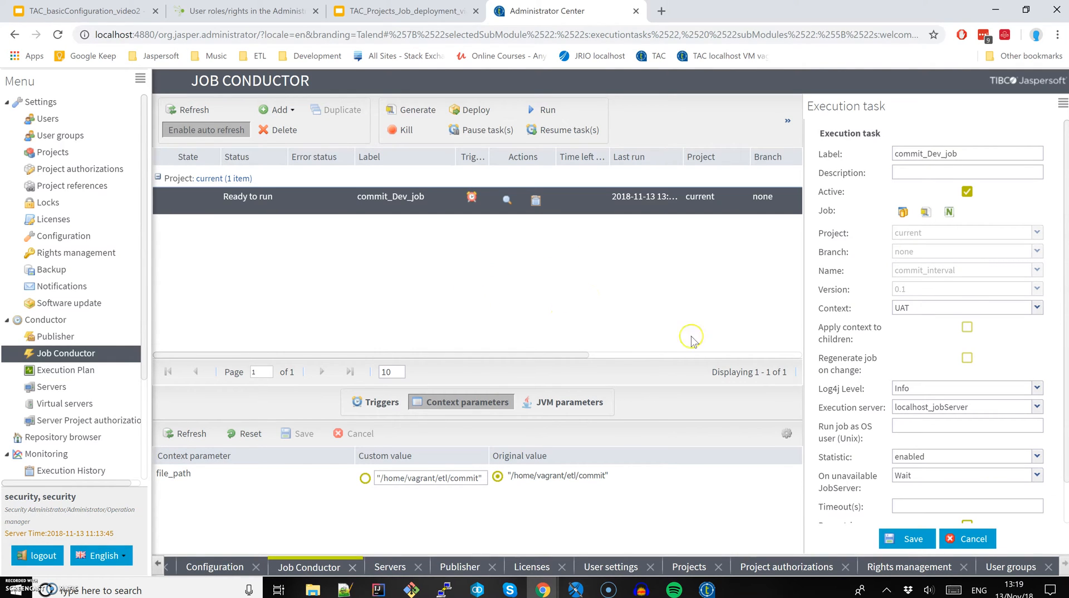
pyautogui.click(375, 402)
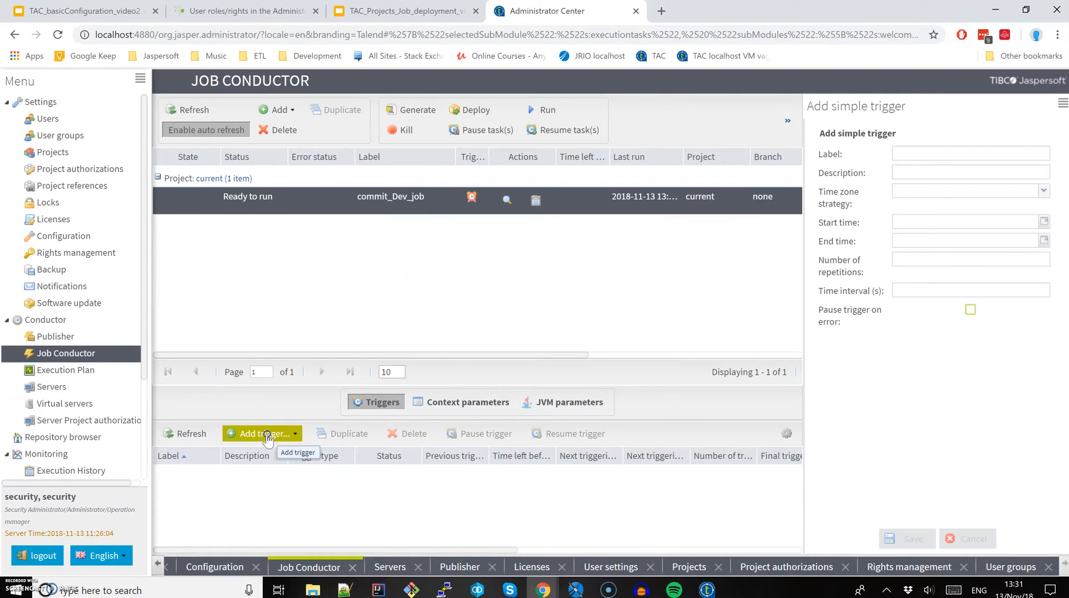
# Start a new simple trigger for the commit_Dev_job task and label it "5 times execution"
pyautogui.click(263, 433)
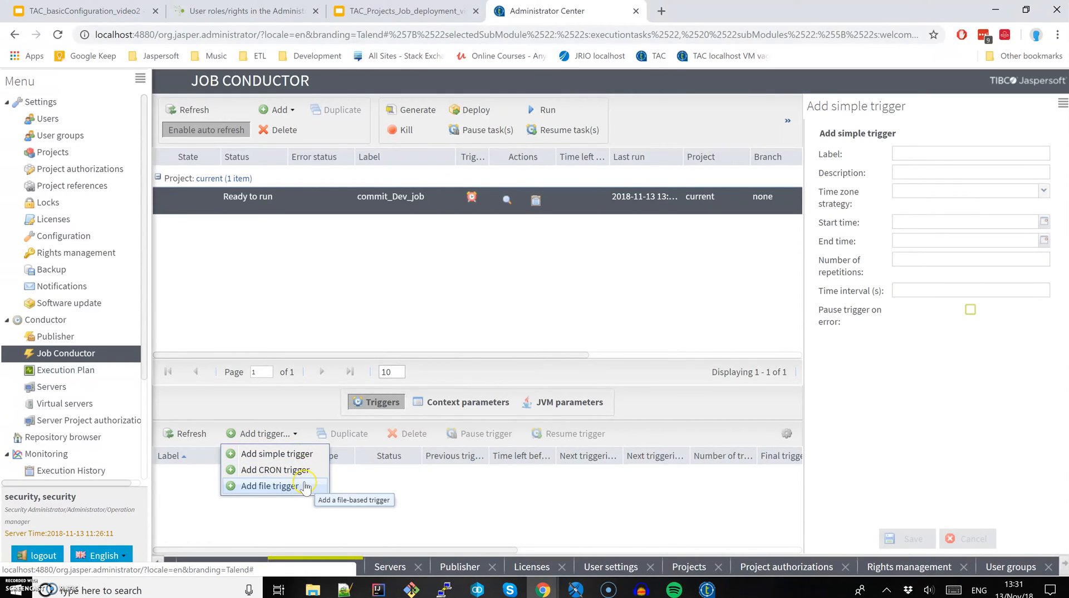
pyautogui.click(289, 454)
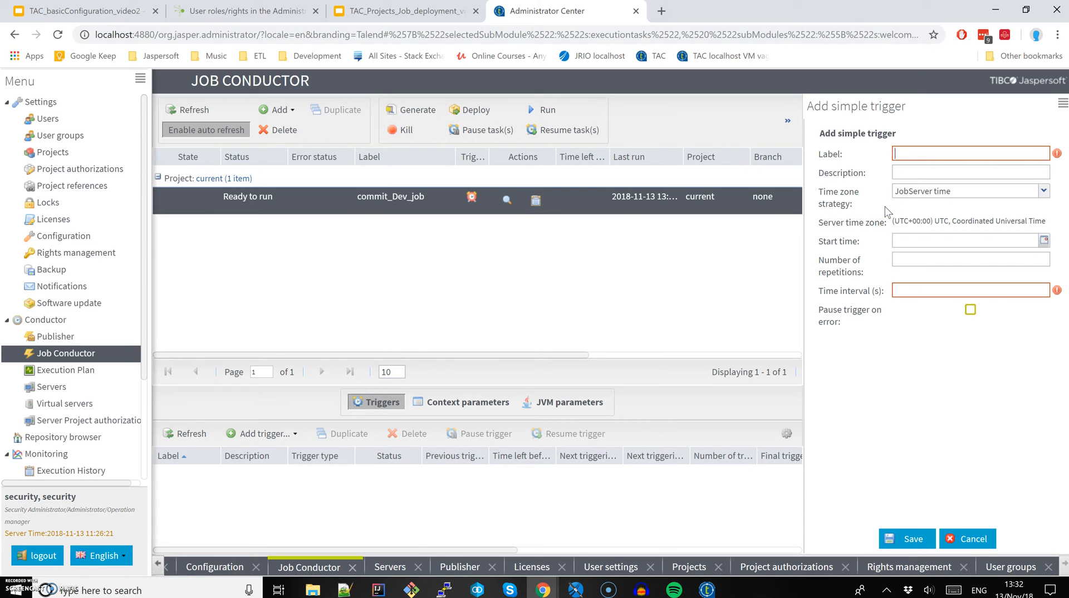
pyautogui.write('5 times e')
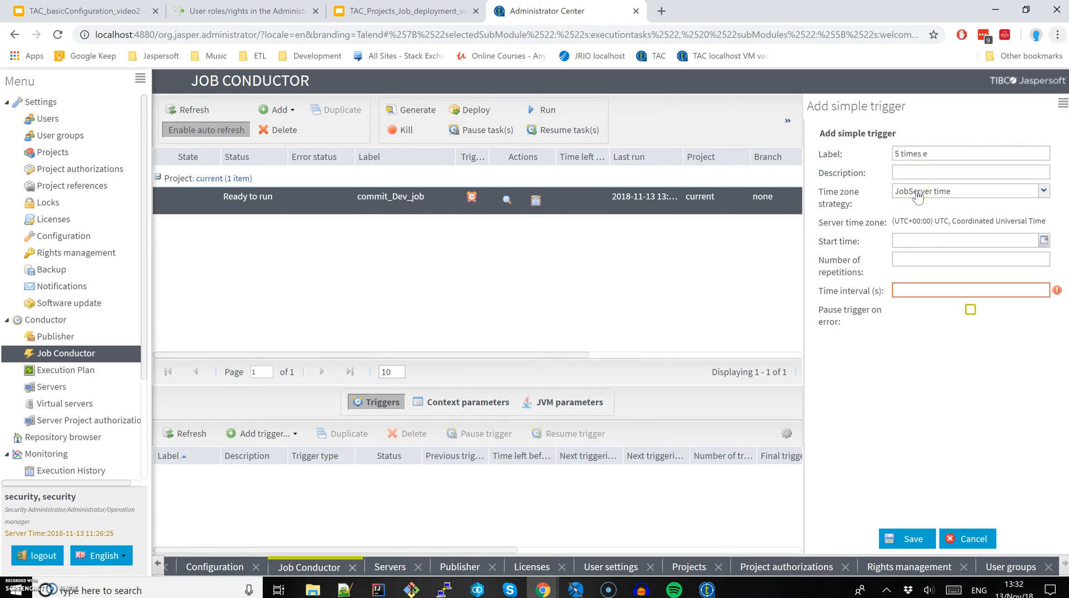
pyautogui.click(961, 153)
pyautogui.write('xecution')
# Set the trigger to 4 repetitions with a 10-second time interval, save it, and go back to the task overview
pyautogui.press('Tab')
pyautogui.press('Tab')
pyautogui.press('Tab')
pyautogui.press('Tab')
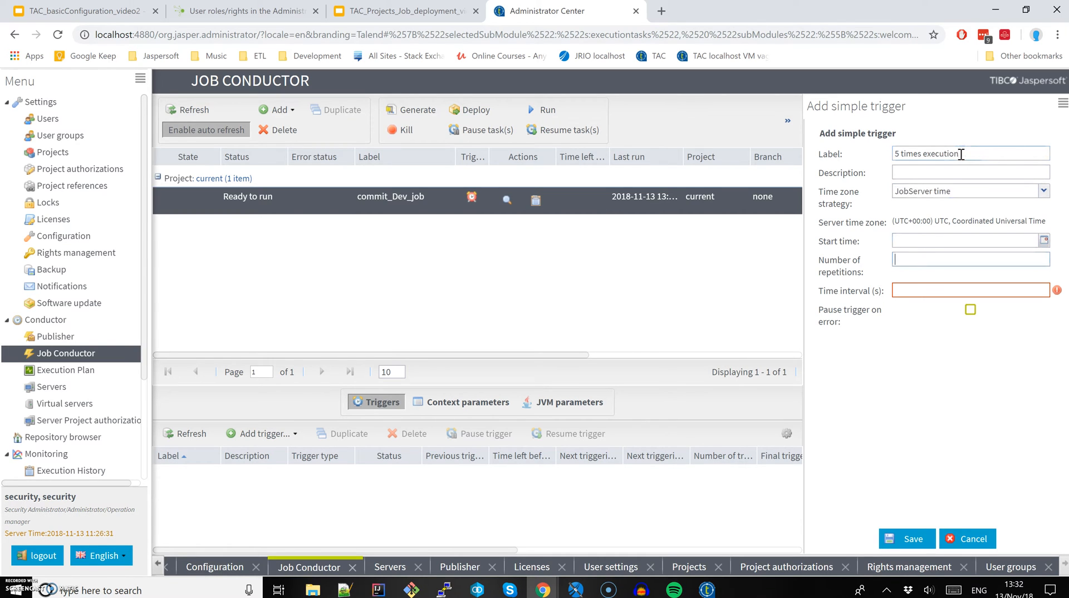
pyautogui.write('4')
pyautogui.press('Tab')
pyautogui.write('10')
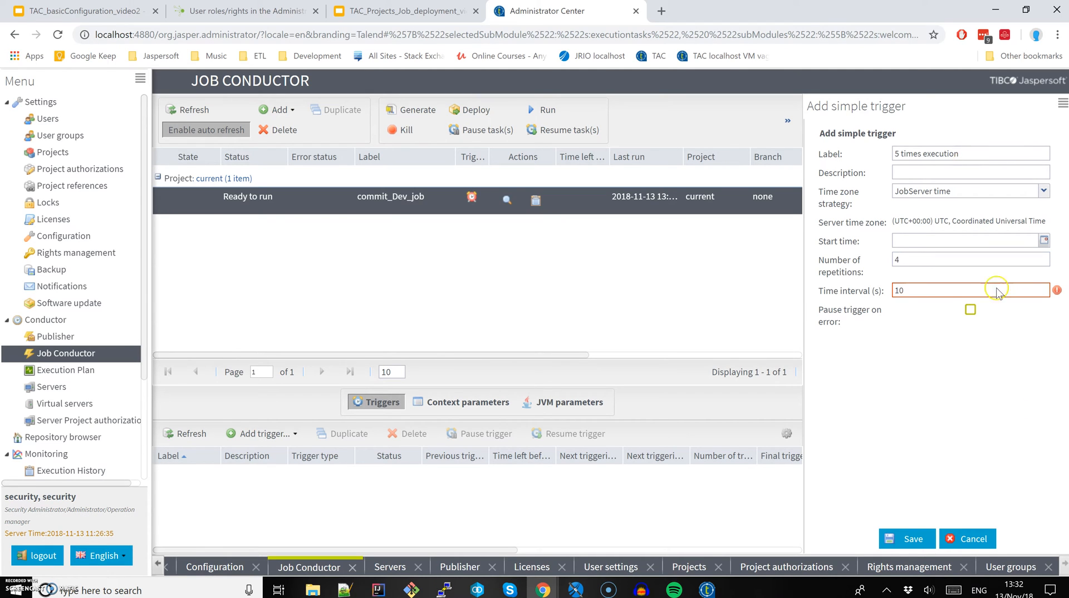
pyautogui.click(912, 539)
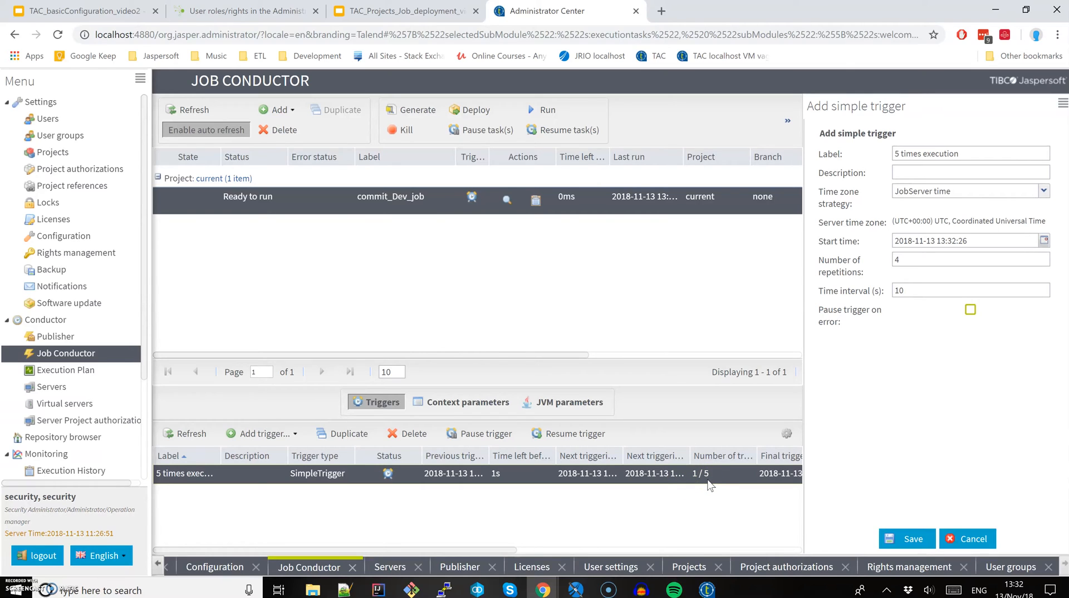
pyautogui.click(544, 265)
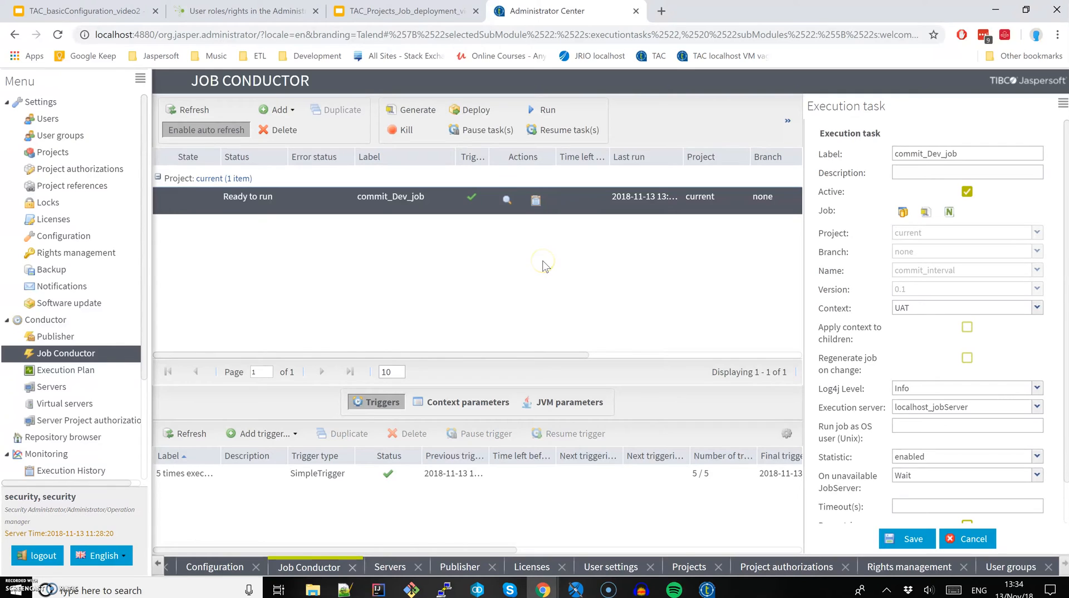
# Select the "5 times execution" trigger and examine its status and number of triggerings
pyautogui.click(271, 474)
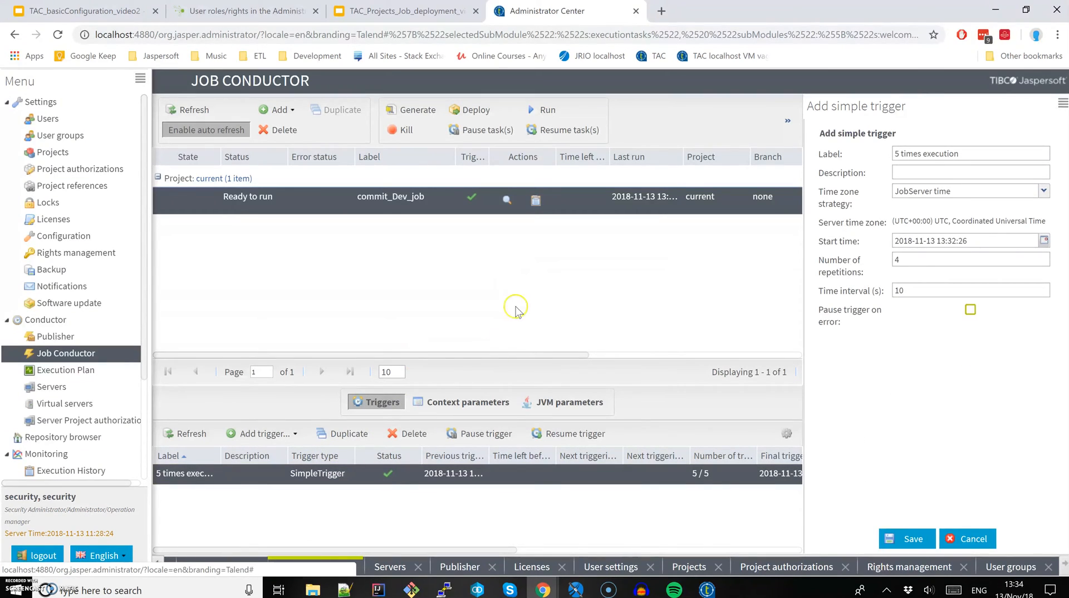
pyautogui.click(387, 475)
pyautogui.moveTo(505, 550); pyautogui.dragTo(592, 551)
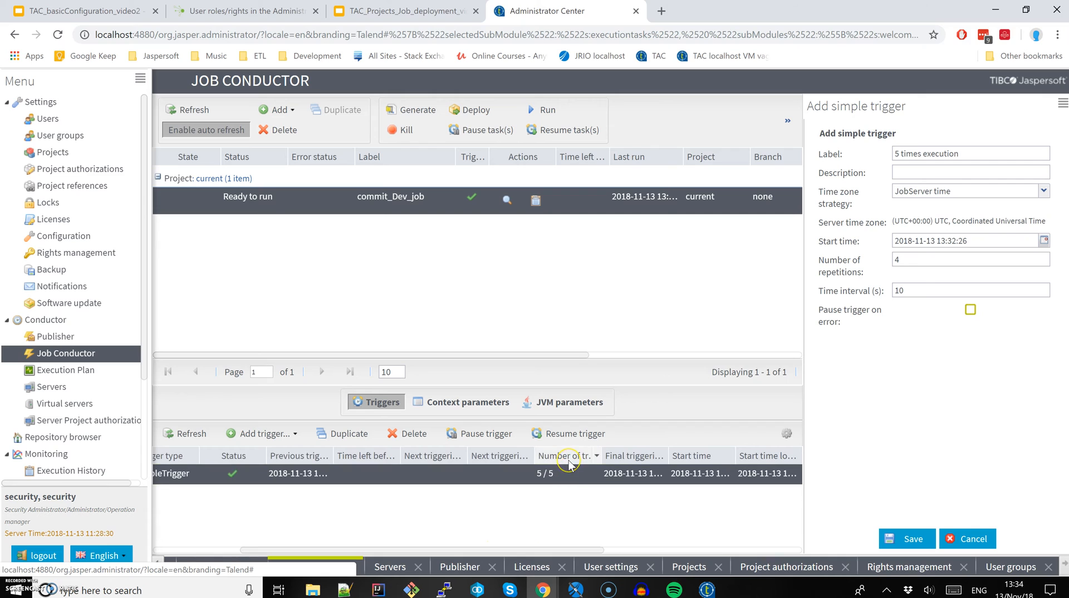
pyautogui.click(545, 474)
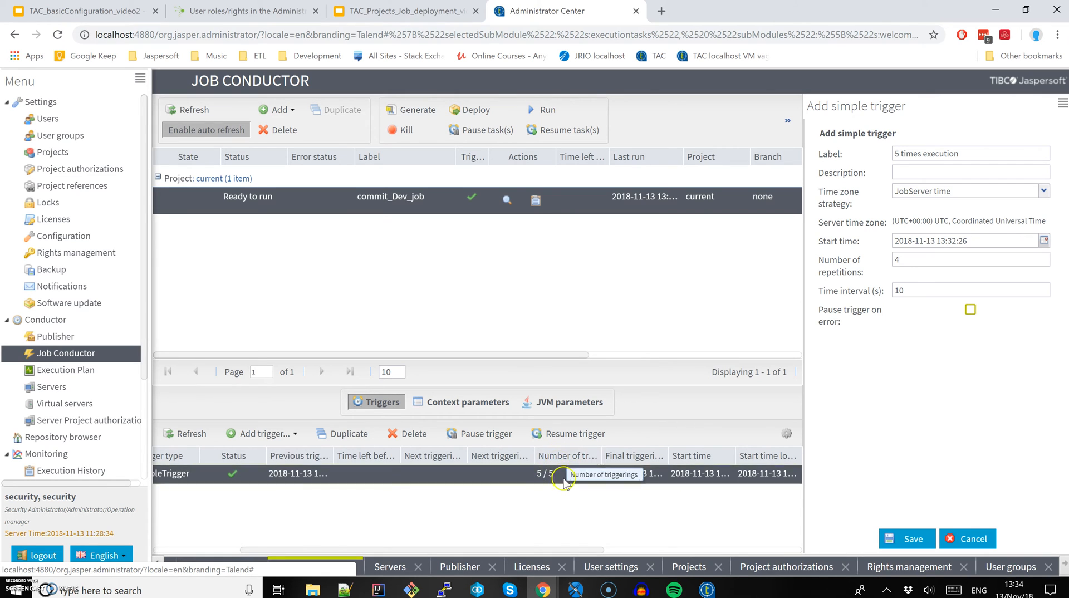
pyautogui.moveTo(565, 550); pyautogui.dragTo(465, 550)
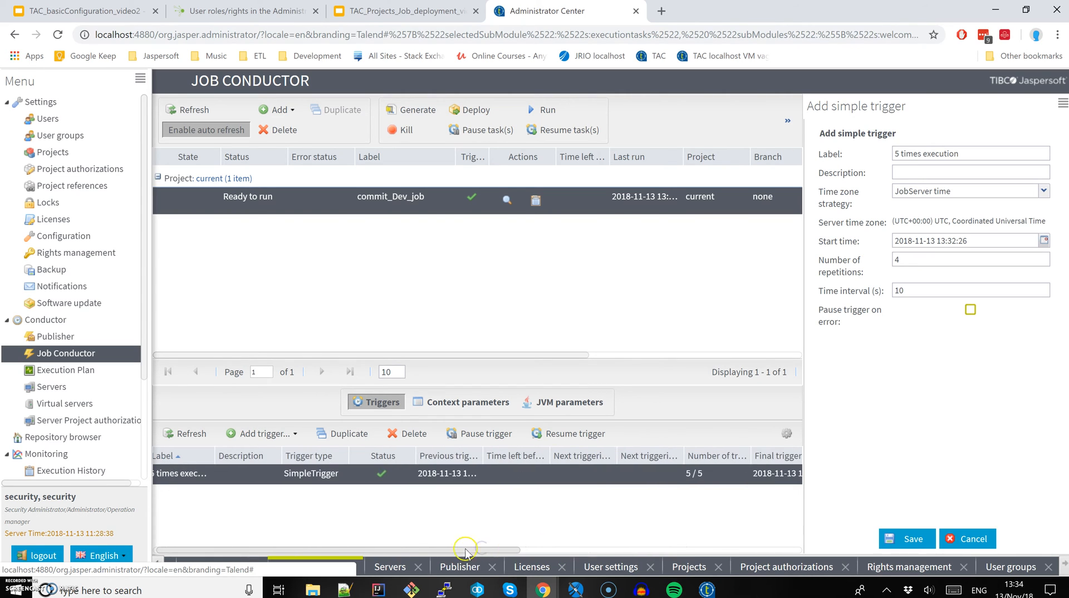
# Switch to the terminal, list the etl directory with ll, and highlight the timestamped commit CSV files
pyautogui.click(412, 587)
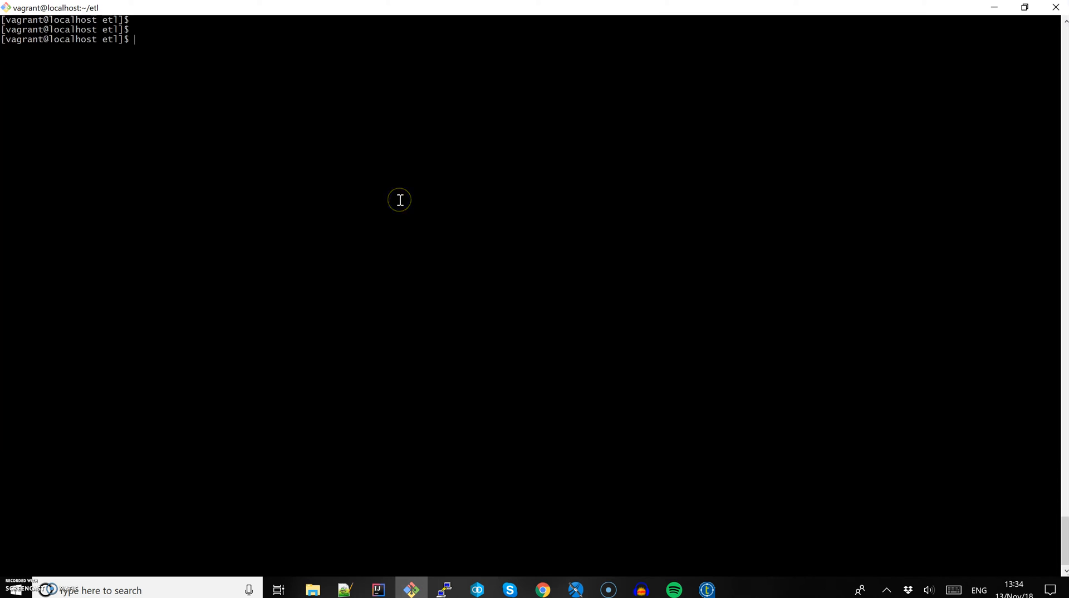
pyautogui.write('ll')
pyautogui.press('Return')
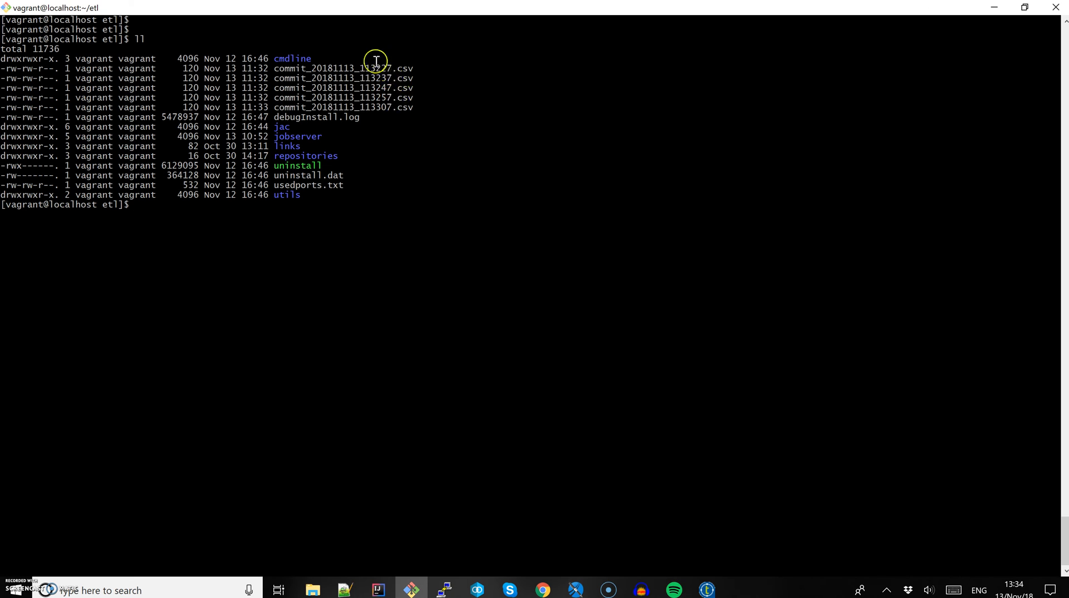
pyautogui.moveTo(368, 67); pyautogui.dragTo(416, 106)
pyautogui.click(416, 107)
pyautogui.moveTo(381, 68); pyautogui.dragTo(392, 78)
# List the contents of jobserver/generatedJobs/ with ll
pyautogui.write('ll jo')
pyautogui.press('Tab')
pyautogui.write('ge')
pyautogui.press('Tab')
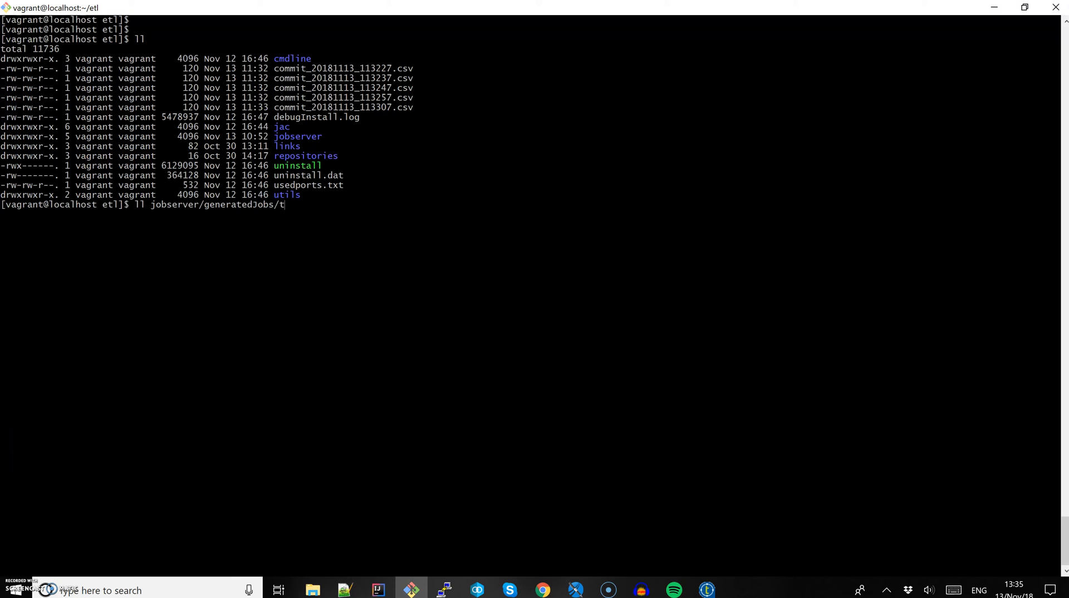
pyautogui.press('Return')
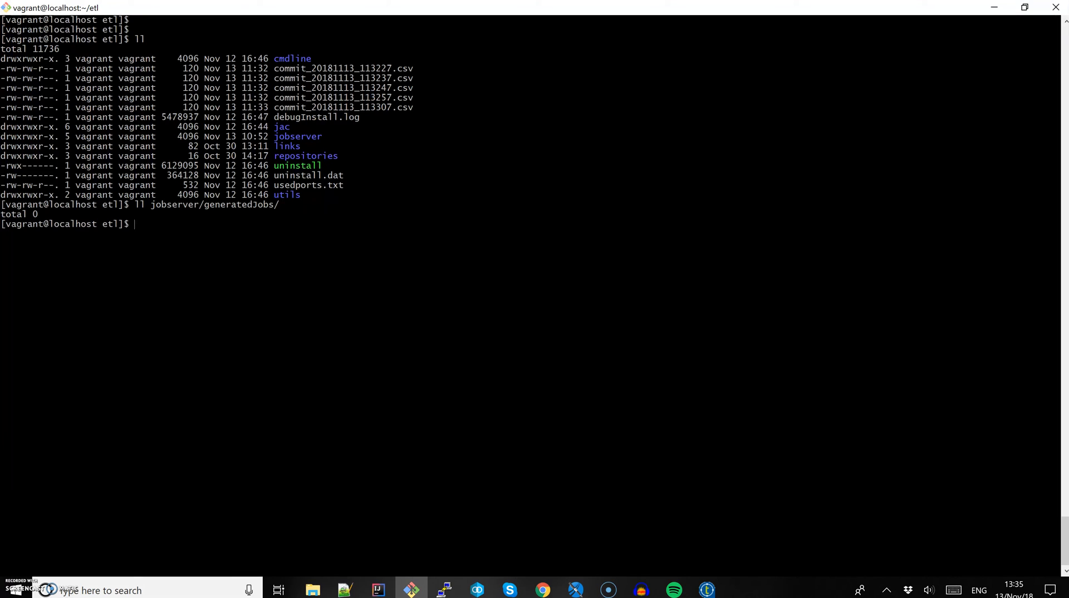
# Change the previous listing command to show the contents of jobserver/executionLogs/ and run it
pyautogui.press('Up')
pyautogui.press('BackSpace')
pyautogui.press('BackSpace')
pyautogui.press('BackSpace')
pyautogui.press('BackSpace')
pyautogui.press('BackSpace')
pyautogui.press('BackSpace')
pyautogui.press('BackSpace')
pyautogui.press('BackSpace')
pyautogui.press('BackSpace')
pyautogui.press('BackSpace')
pyautogui.press('BackSpace')
pyautogui.press('BackSpace')
pyautogui.press('BackSpace')
pyautogui.press('BackSpace')
pyautogui.write('lo')
pyautogui.press('BackSpace')
pyautogui.press('BackSpace')
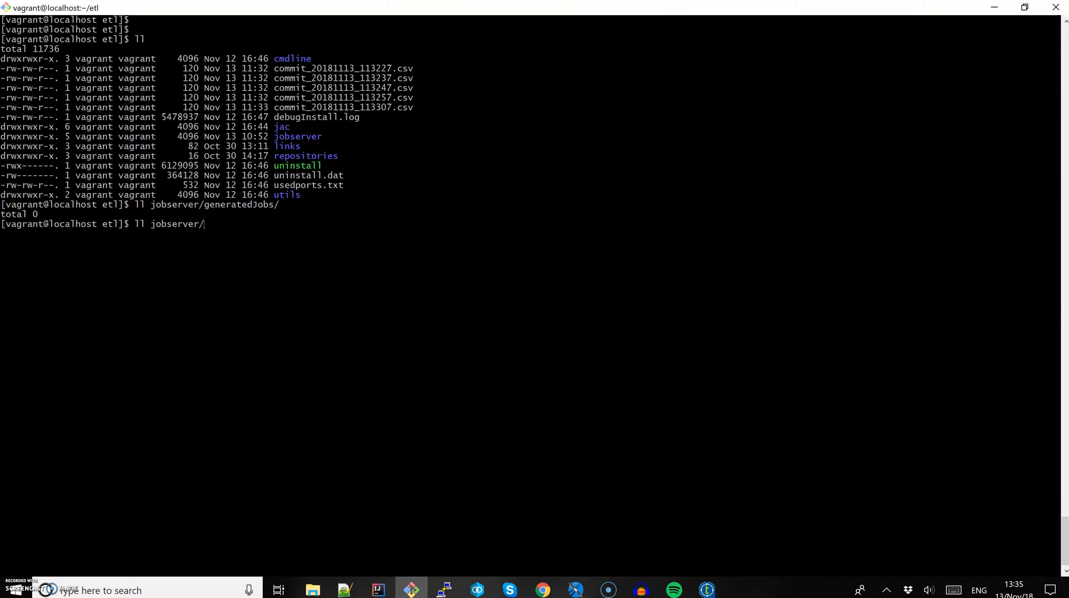
pyautogui.press('Tab')
pyautogui.press('Tab')
pyautogui.write('e')
pyautogui.press('Tab')
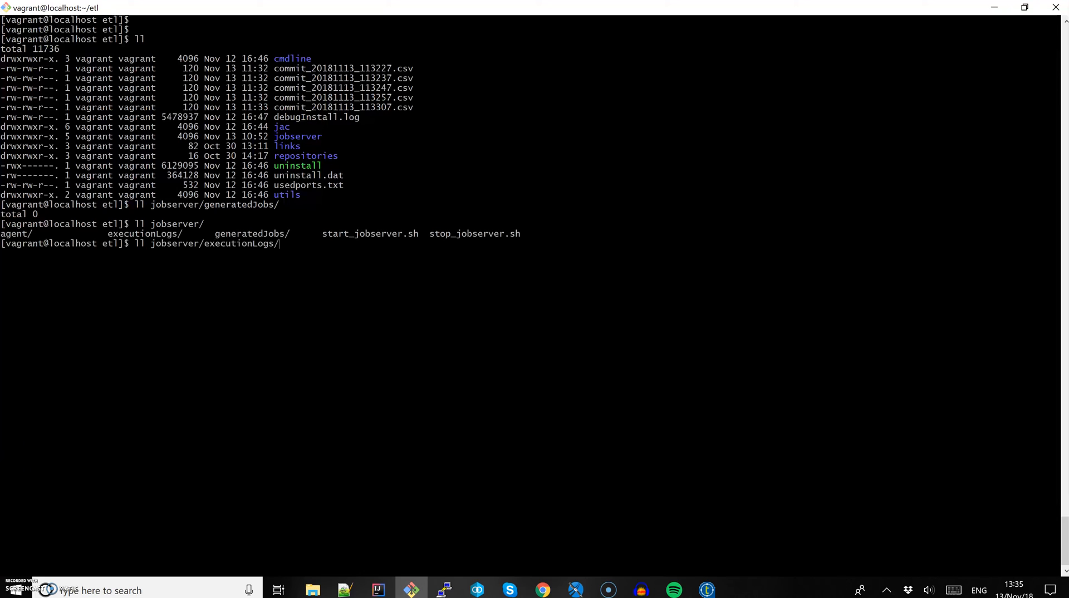
pyautogui.press('Return')
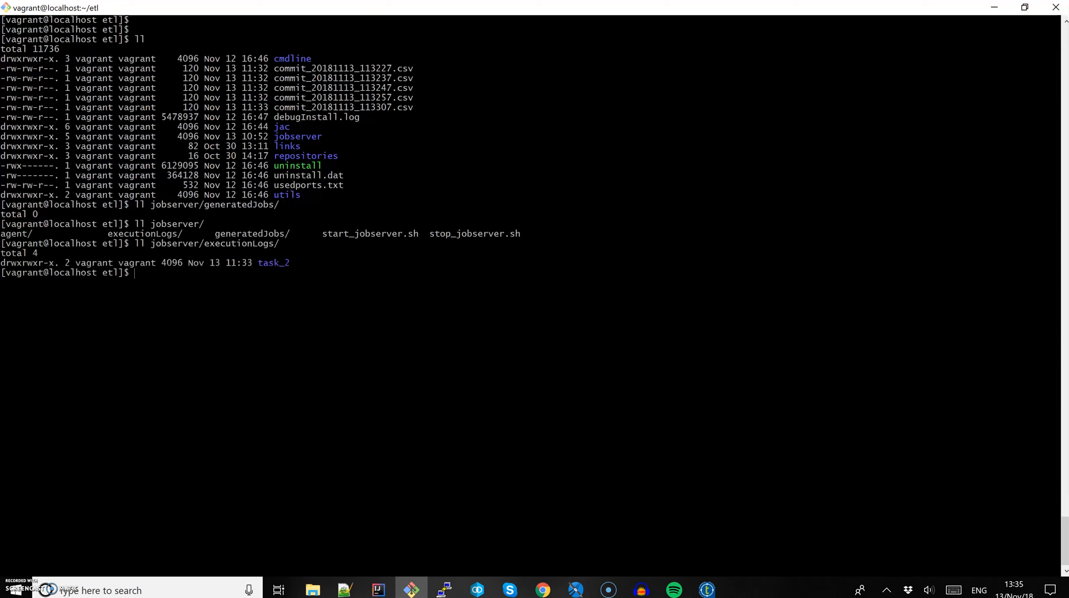
# List the execution and resuming log files in jobserver/executionLogs/task_2/
pyautogui.press('Up')
pyautogui.press('Tab')
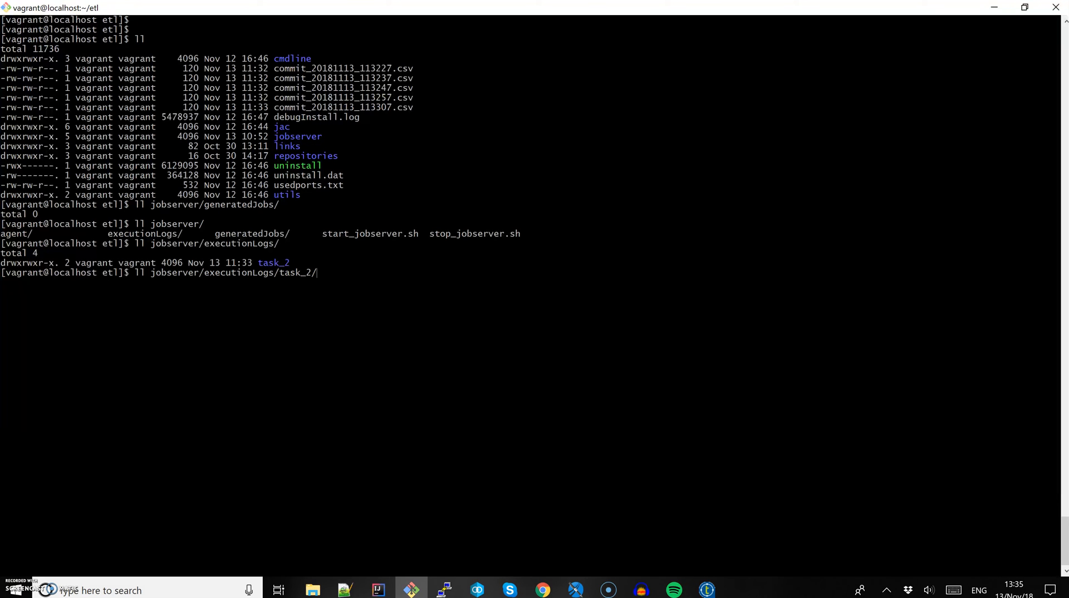
pyautogui.press('Return')
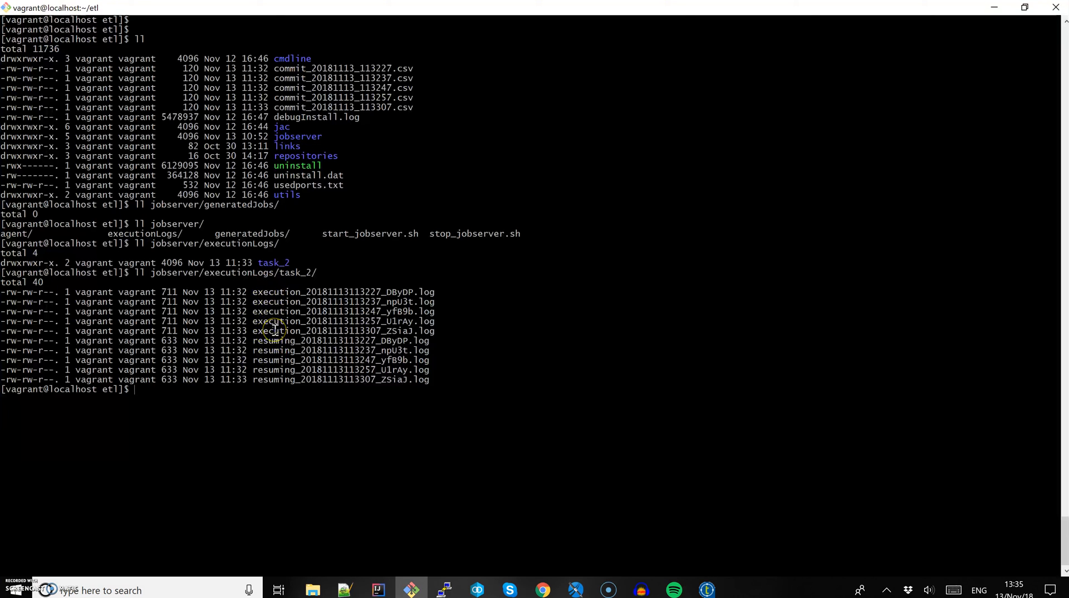
# Return to the browser and show the Agenda slide of the TAC_Projects_Job_deployment_video3 presentation
pyautogui.hotkey('alt', 'Tab')
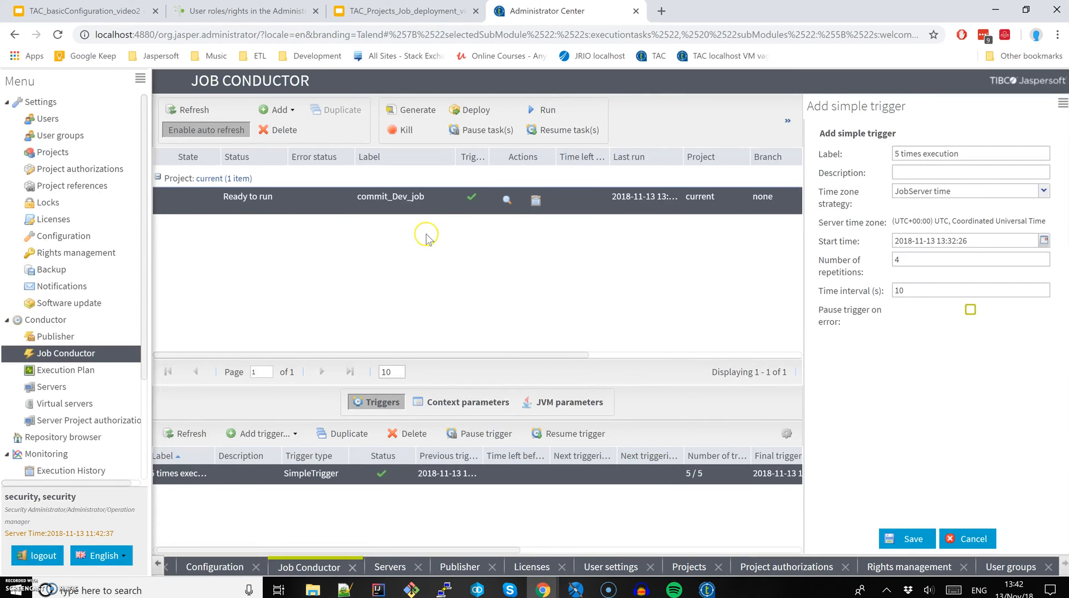
pyautogui.click(407, 11)
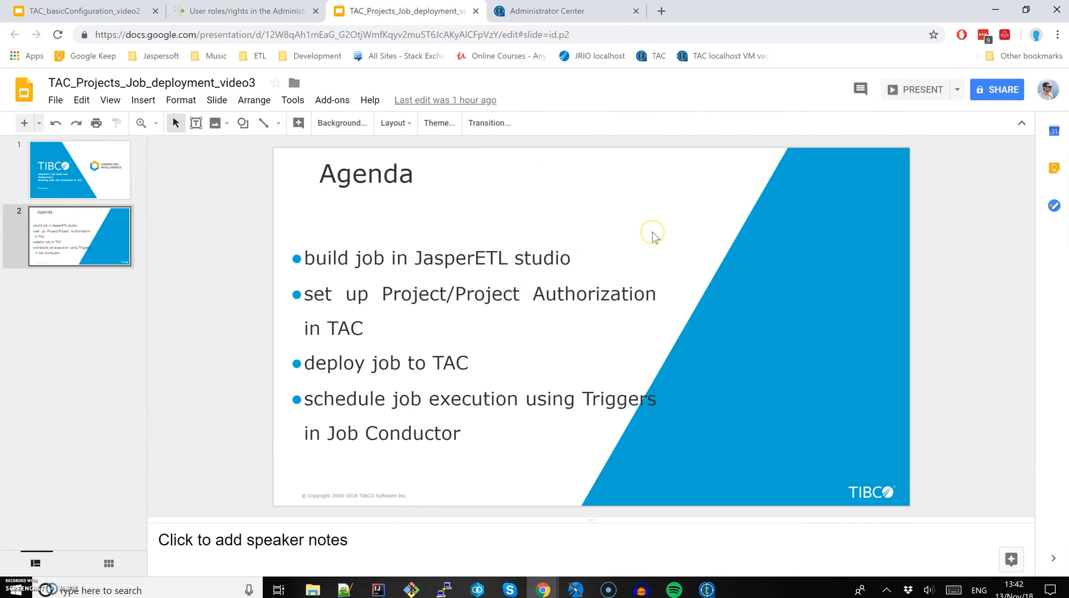